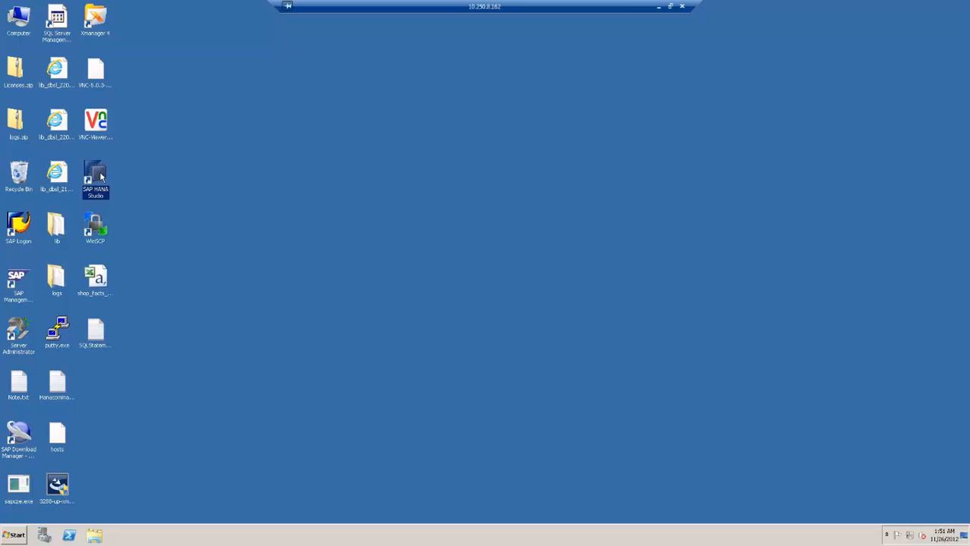
Start SAP HANA Studio and switch to the Modeler perspective with its Quick Launch page for HN3
double_click(95, 179)
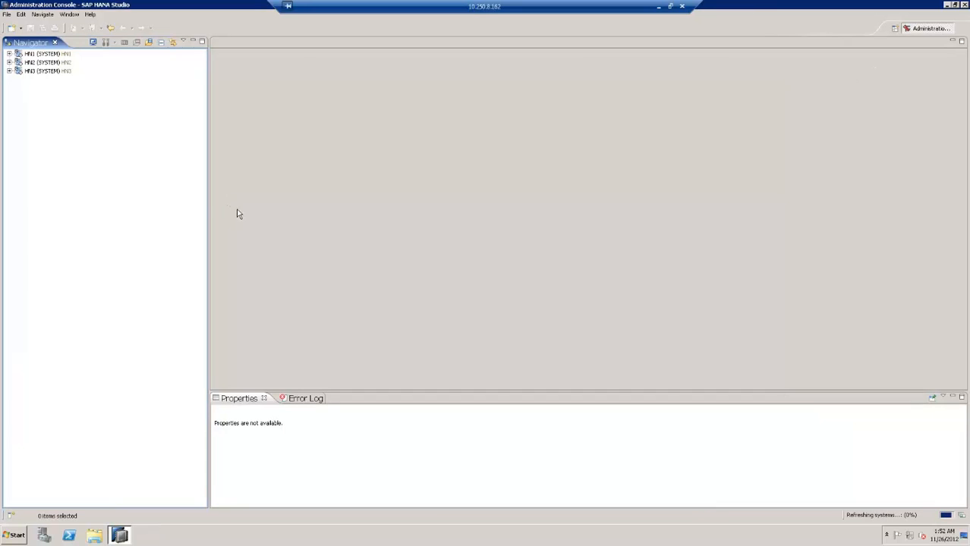
click(70, 14)
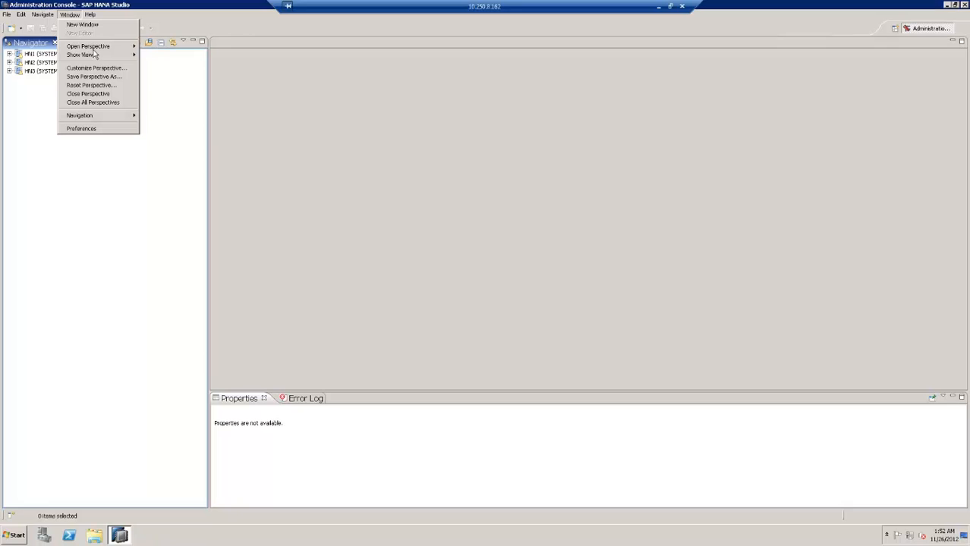
mouse_move(125, 47)
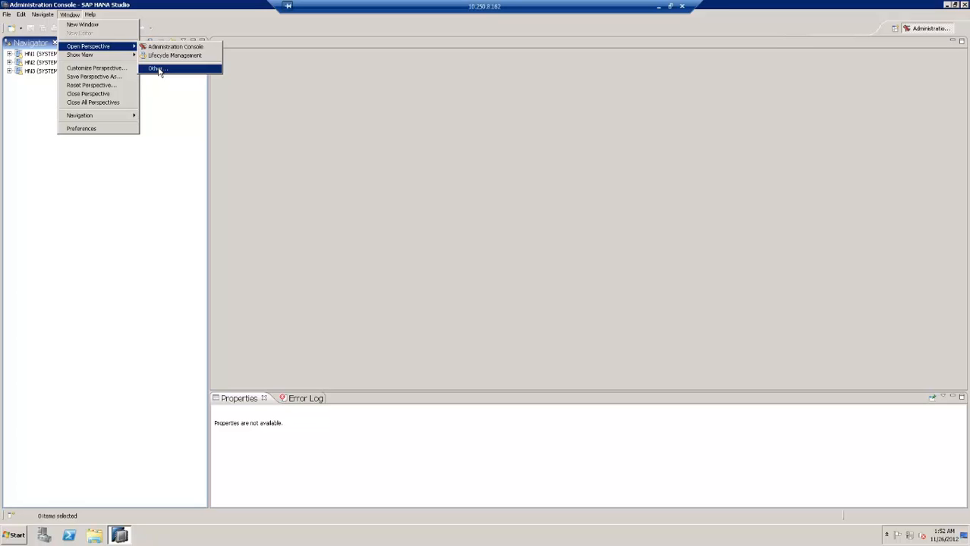
click(157, 69)
click(431, 181)
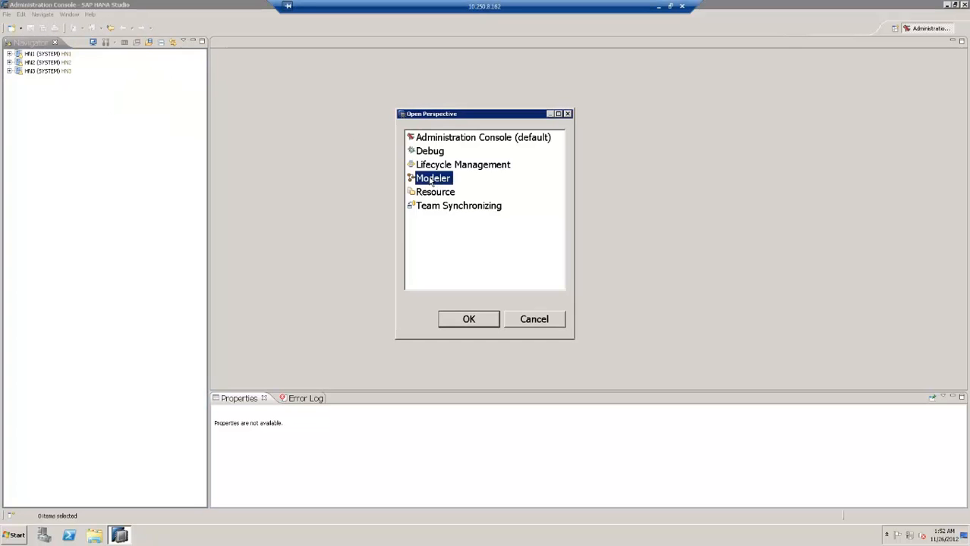
click(472, 319)
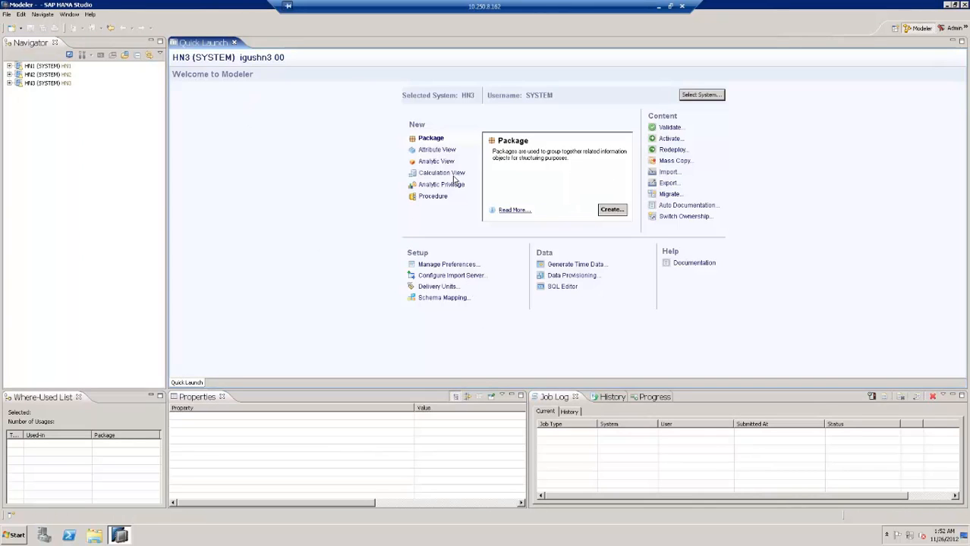
Browse the EFASHION_TUTORIAL tables such as ARTICLE_LOOKUP and SHOP_FACTS, then expand Content
click(9, 83)
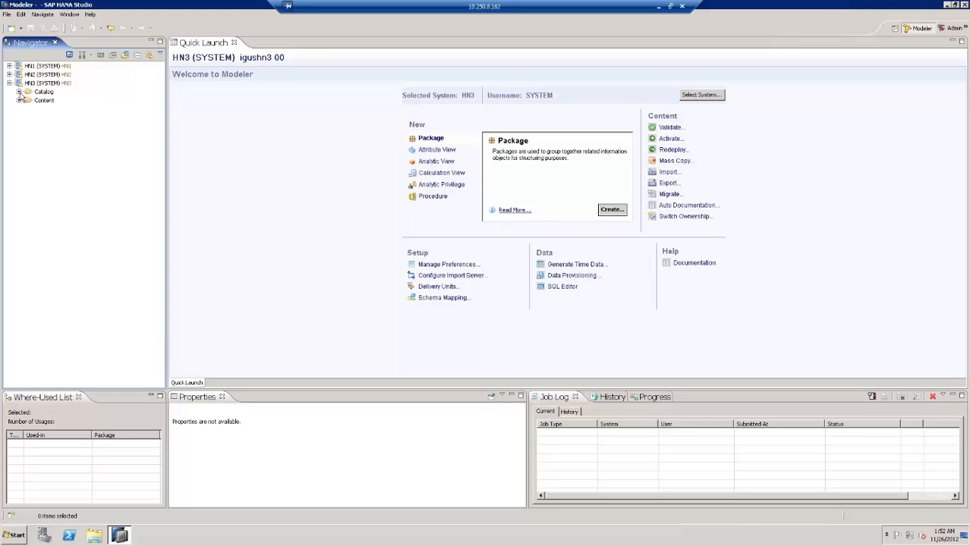
click(18, 92)
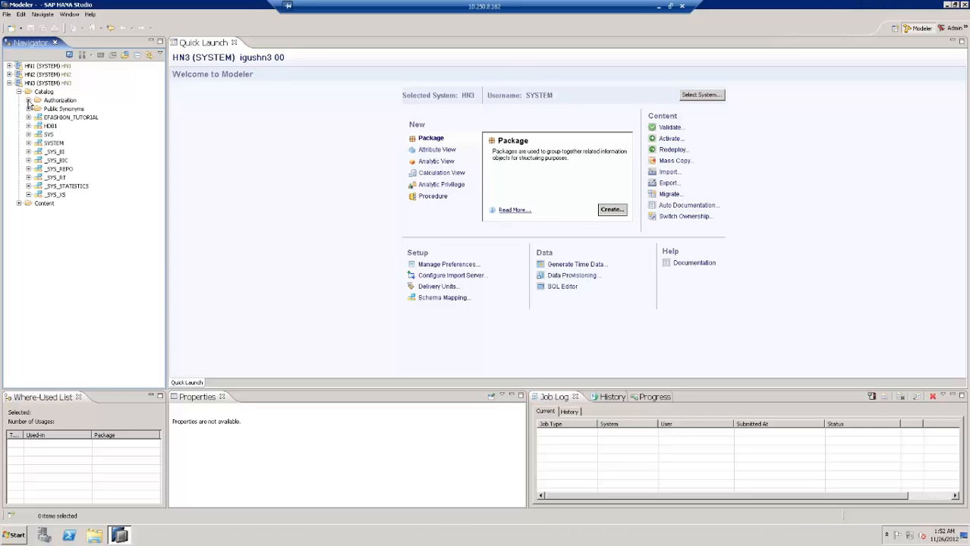
click(58, 120)
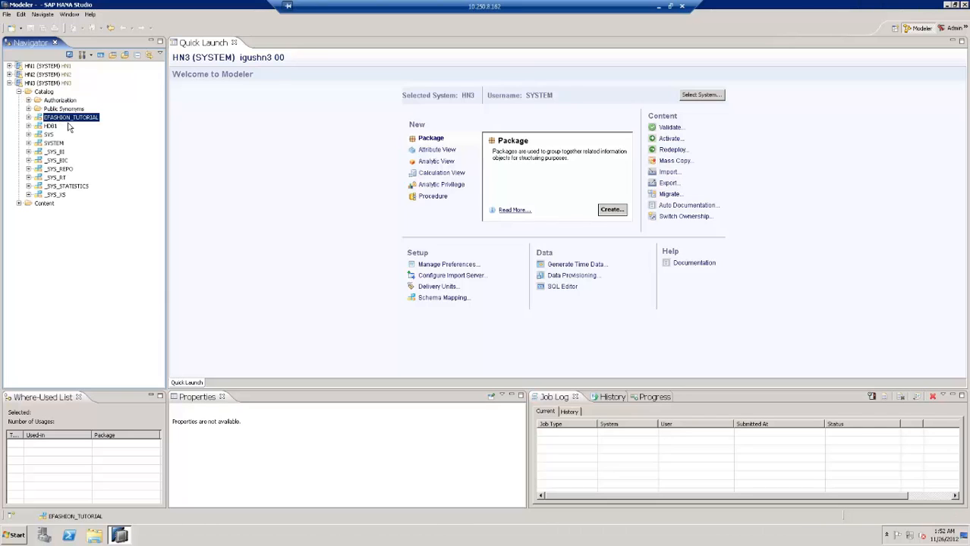
click(28, 118)
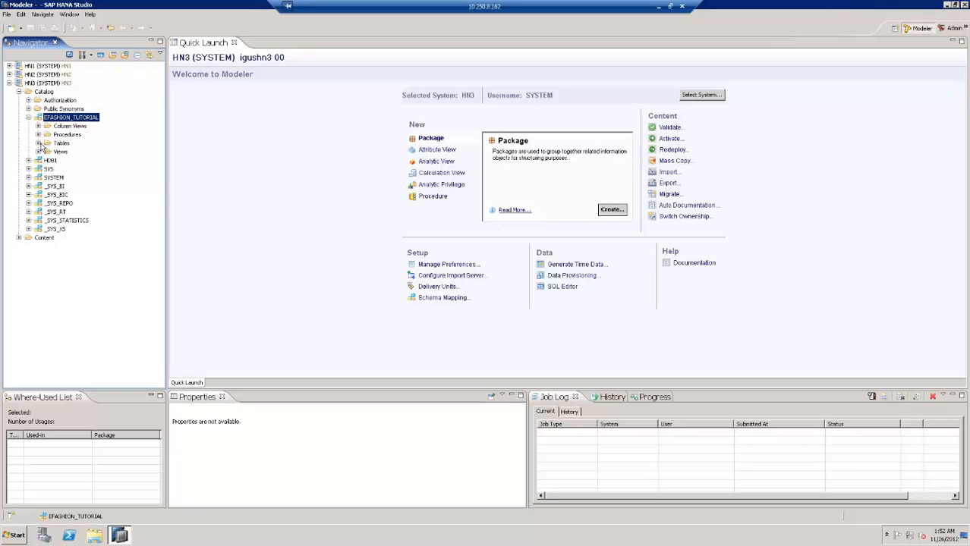
click(39, 143)
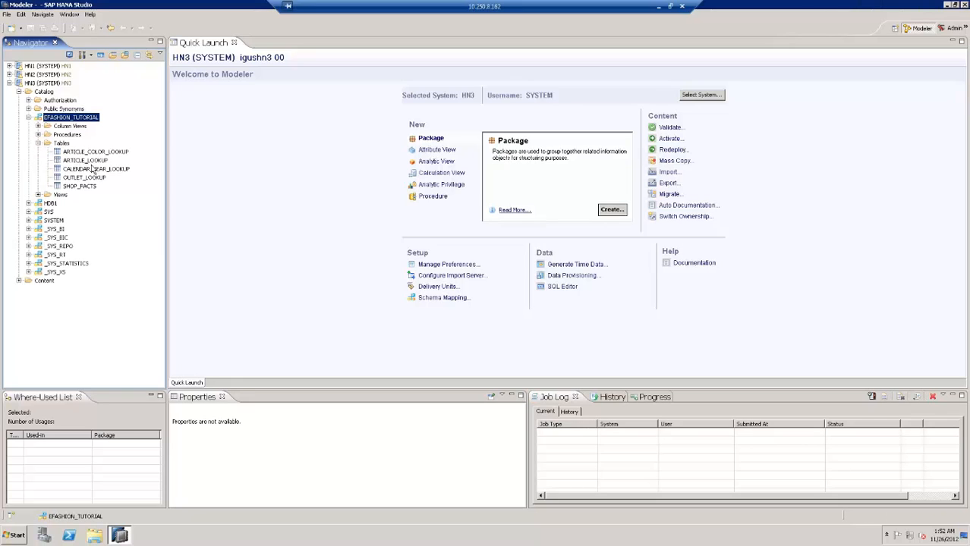
click(87, 161)
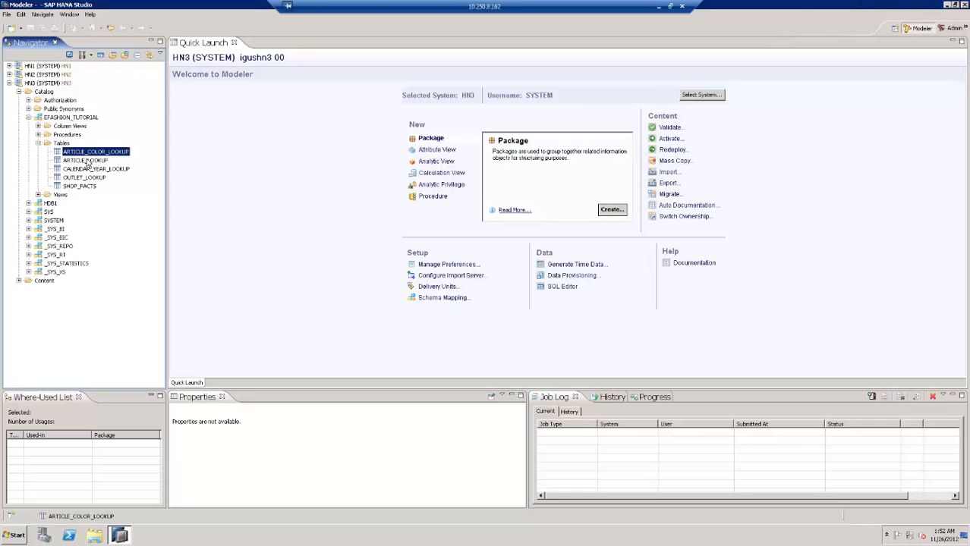
click(87, 169)
click(88, 187)
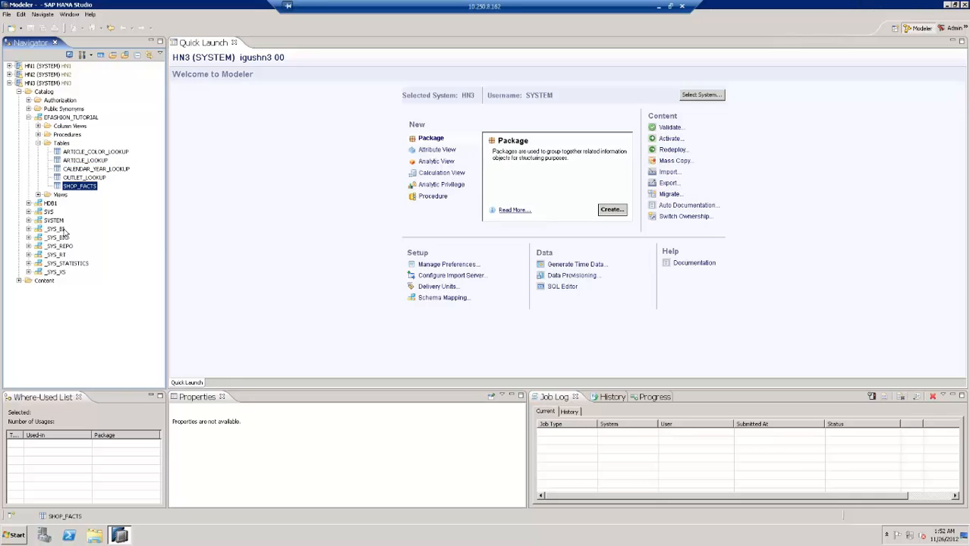
click(18, 280)
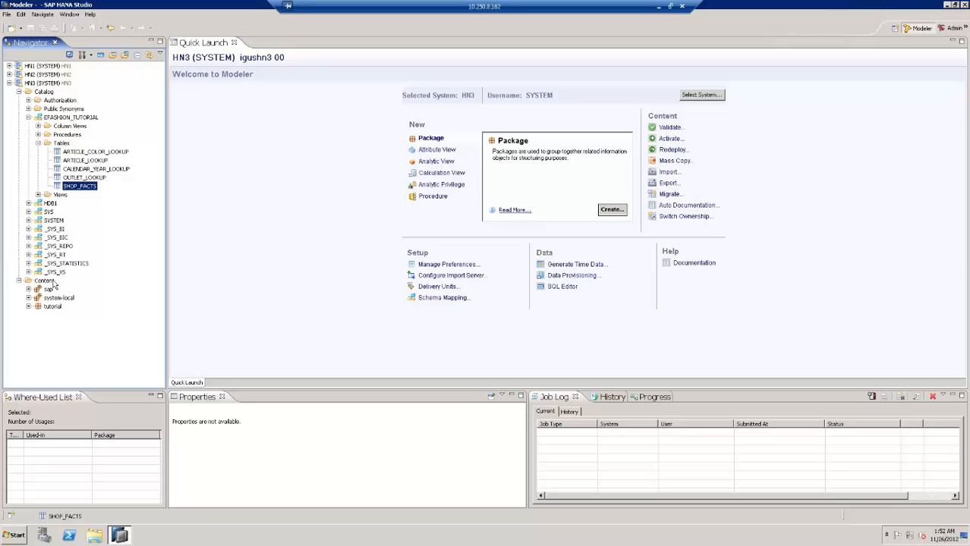
click(47, 281)
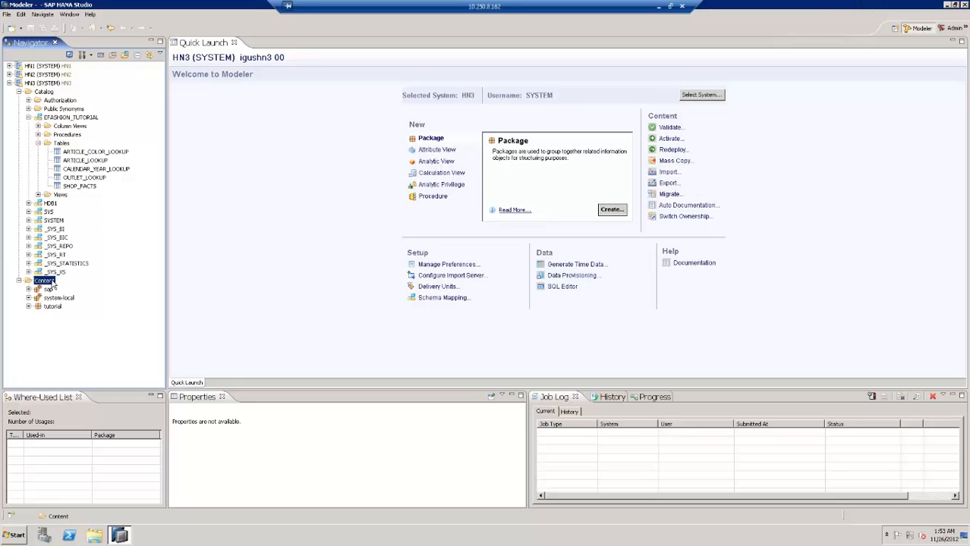
Create a package named 'efashion' under Content, with description 'efashion'
right_click(53, 283)
mouse_move(85, 286)
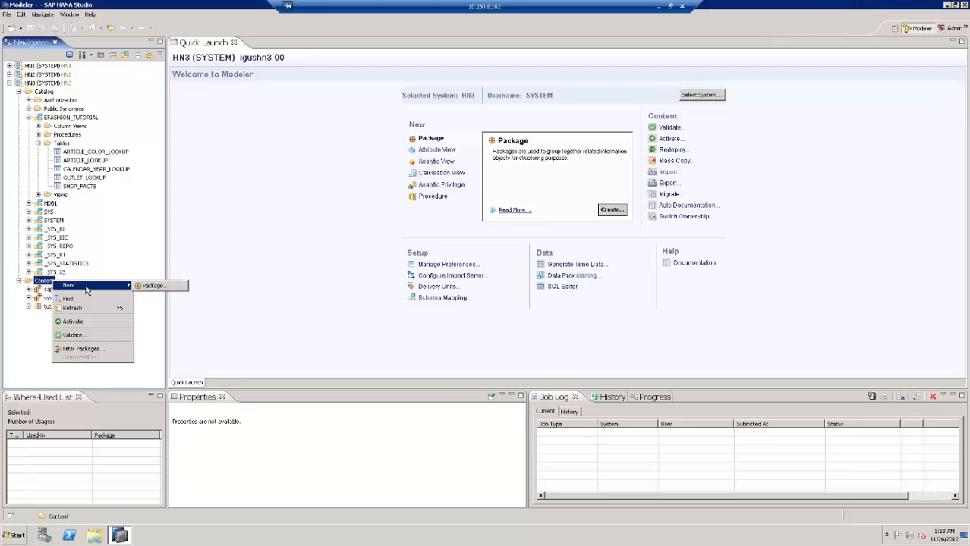
click(155, 286)
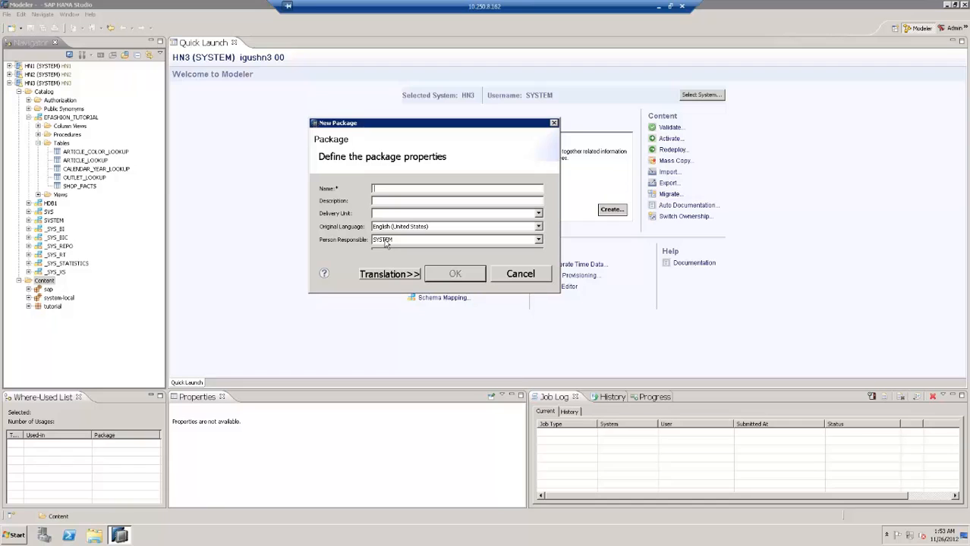
text(e)
key(BackSpace)
click(384, 201)
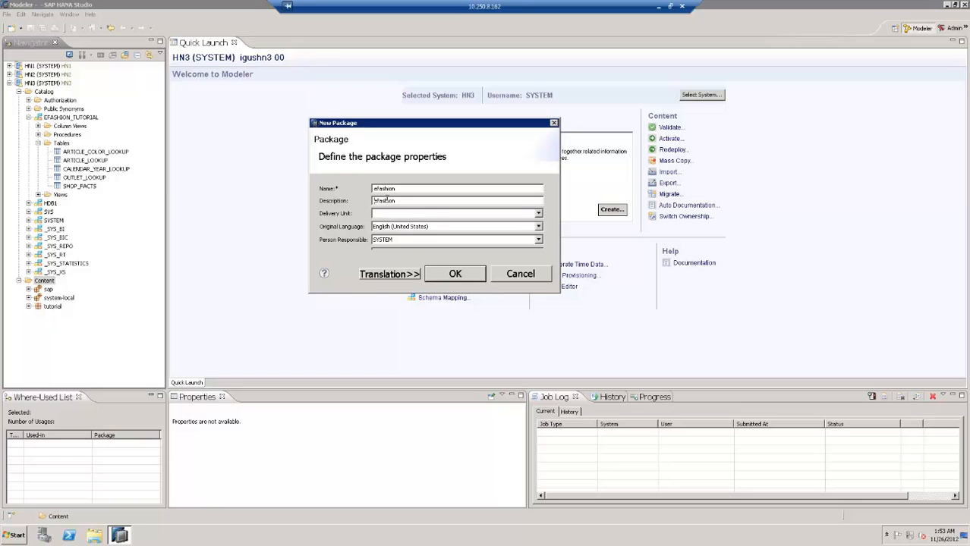
click(455, 274)
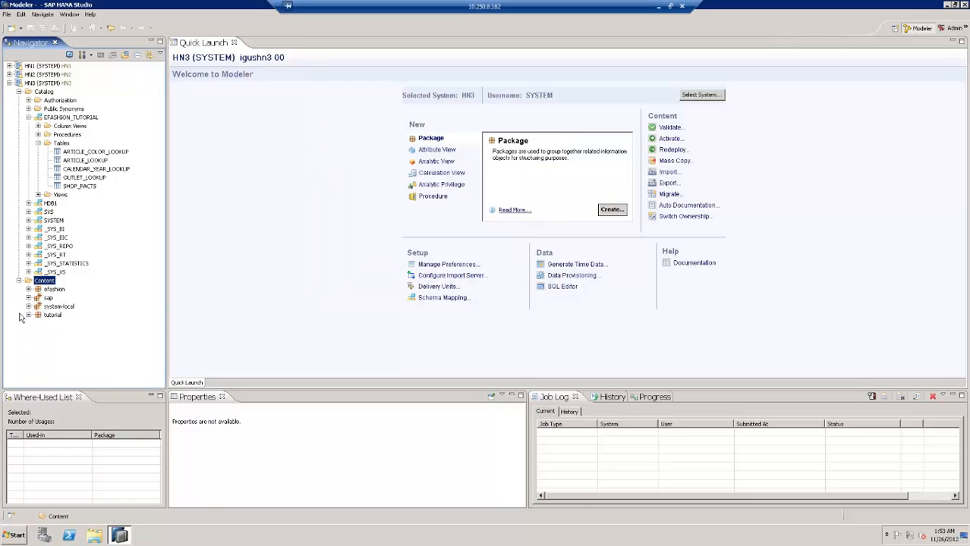
Start a new attribute view named 'ARTICLE' in the efashion package
click(52, 289)
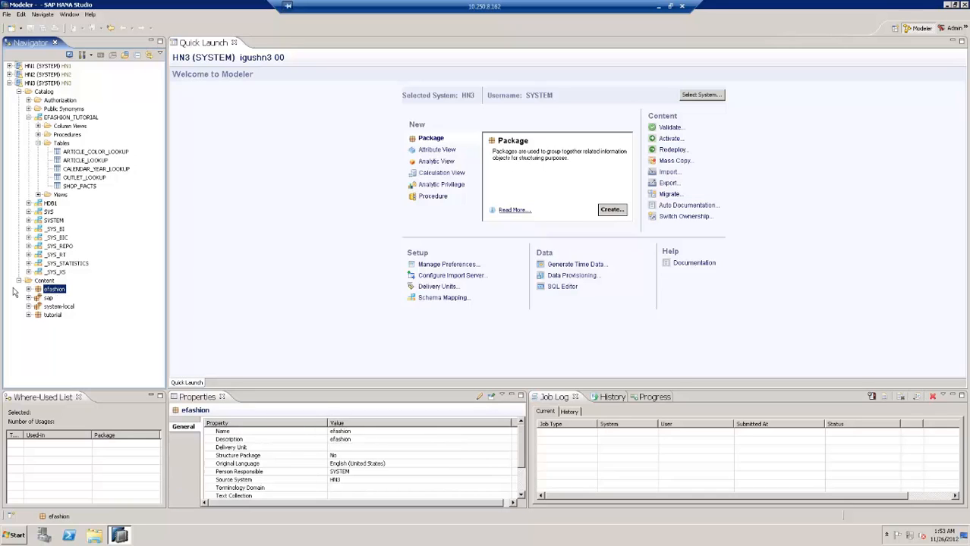
click(28, 289)
right_click(59, 295)
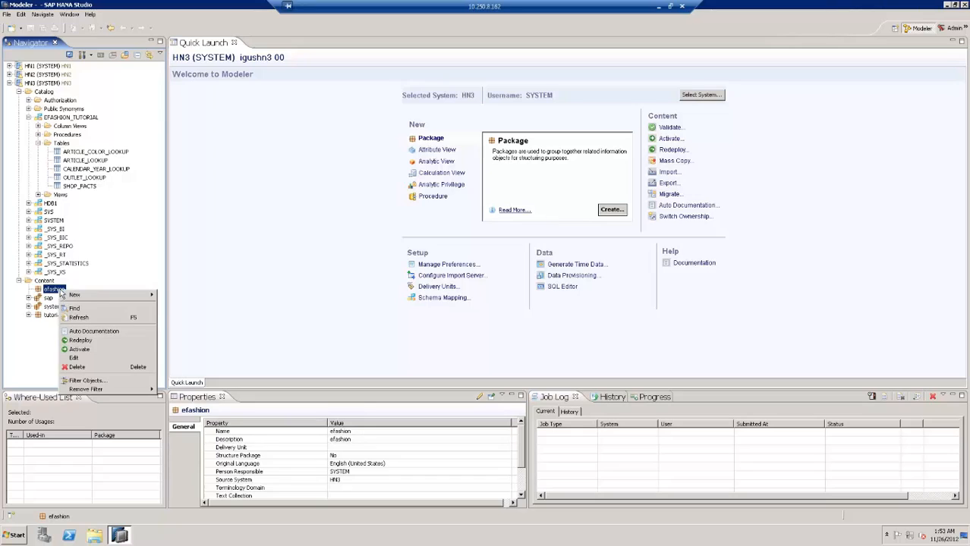
mouse_move(108, 298)
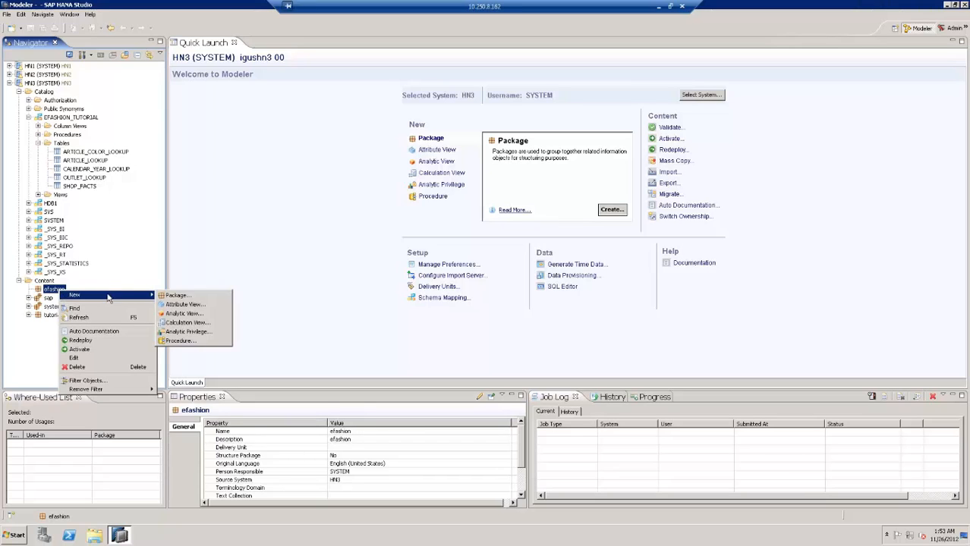
click(185, 305)
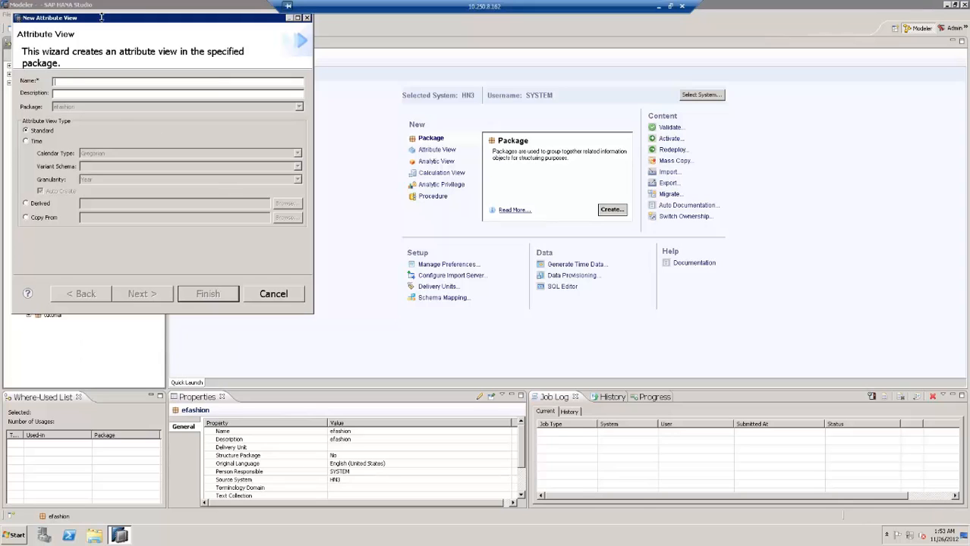
drag(105, 18, 318, 89)
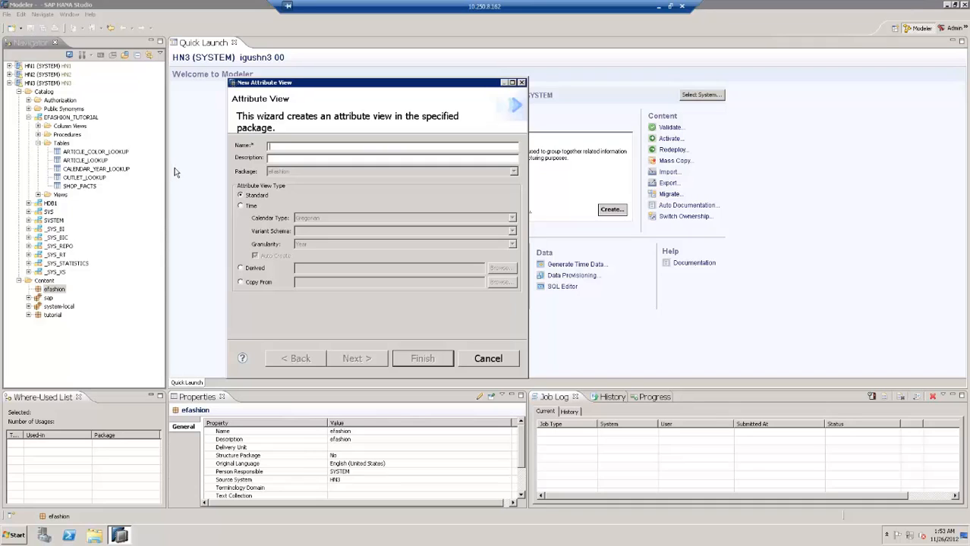
text(ART)
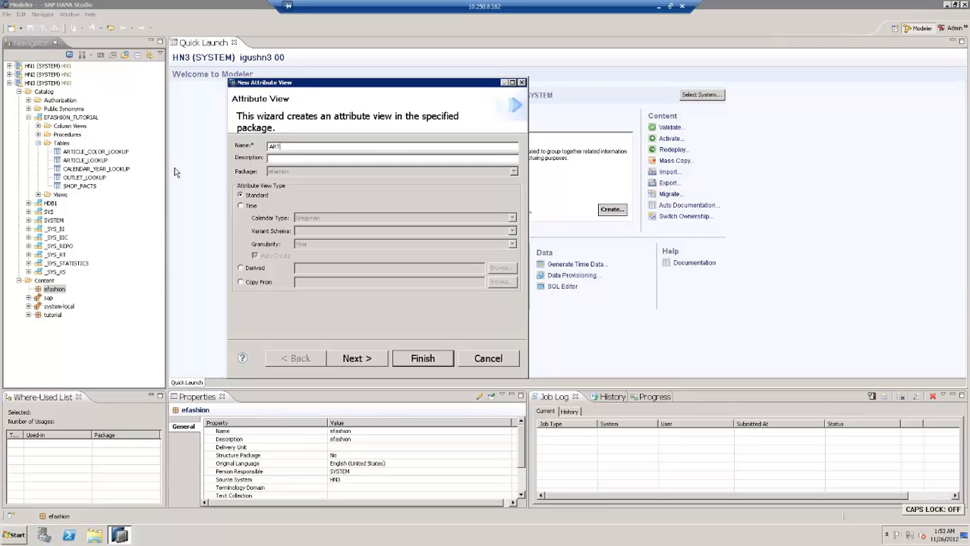
text(ICLE)
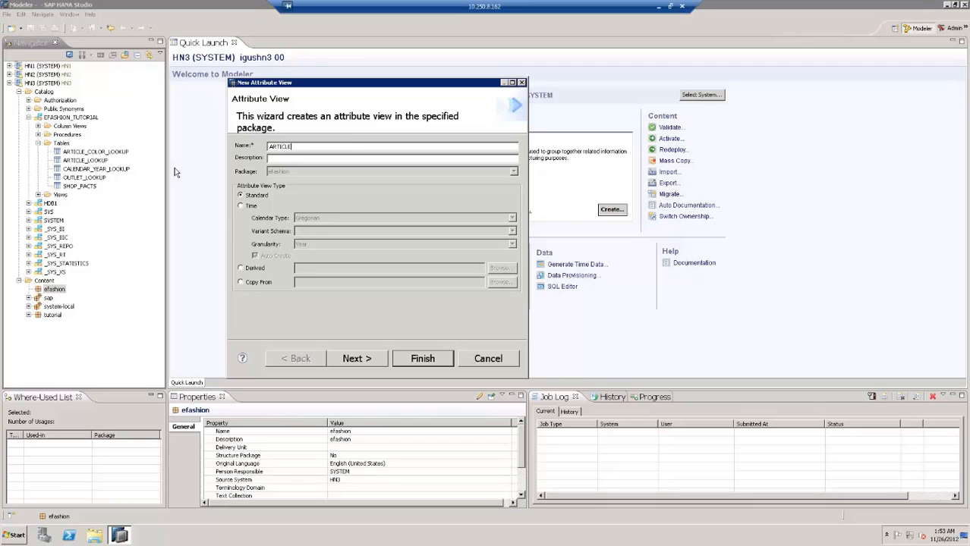
click(350, 359)
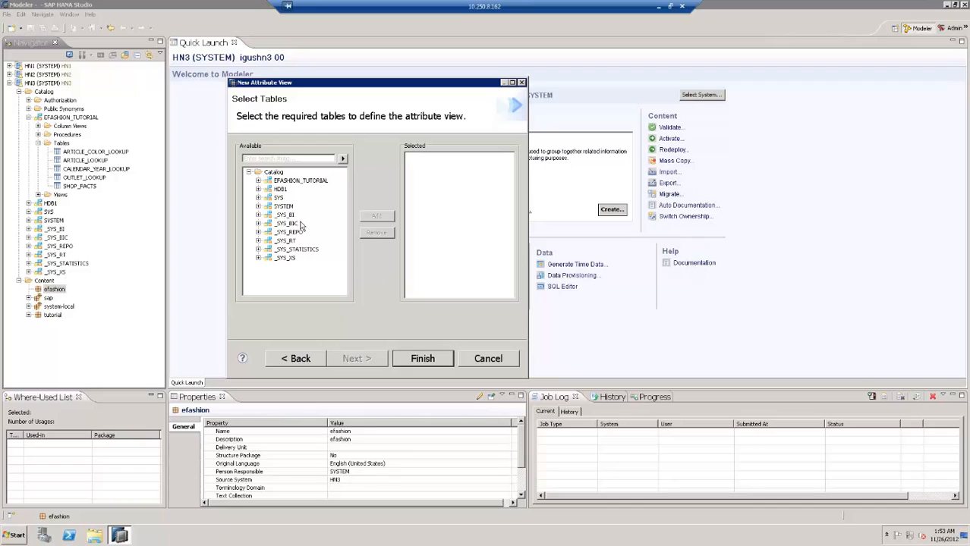
Add the EFASHION_TUTORIAL ARTICLE_LOOKUP table to the view and finish the wizard
click(258, 181)
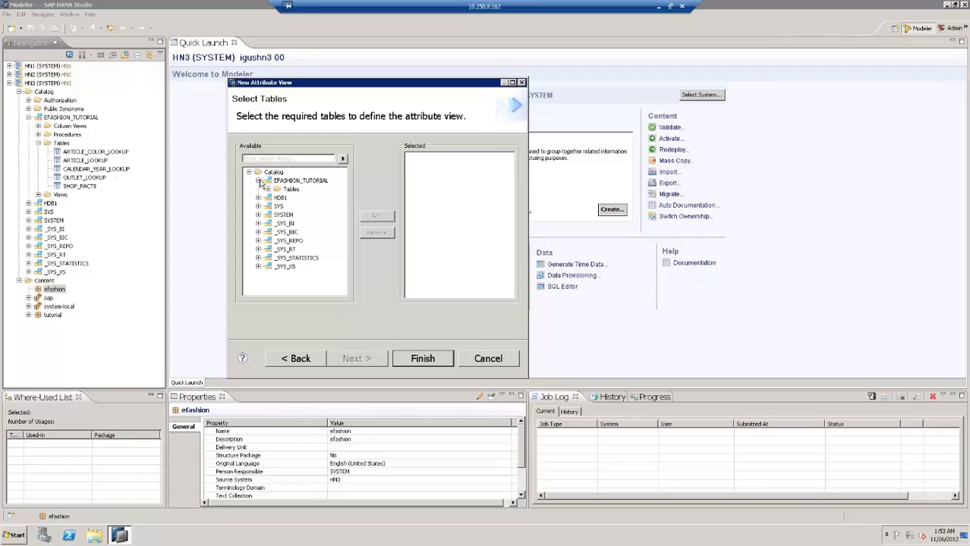
click(268, 189)
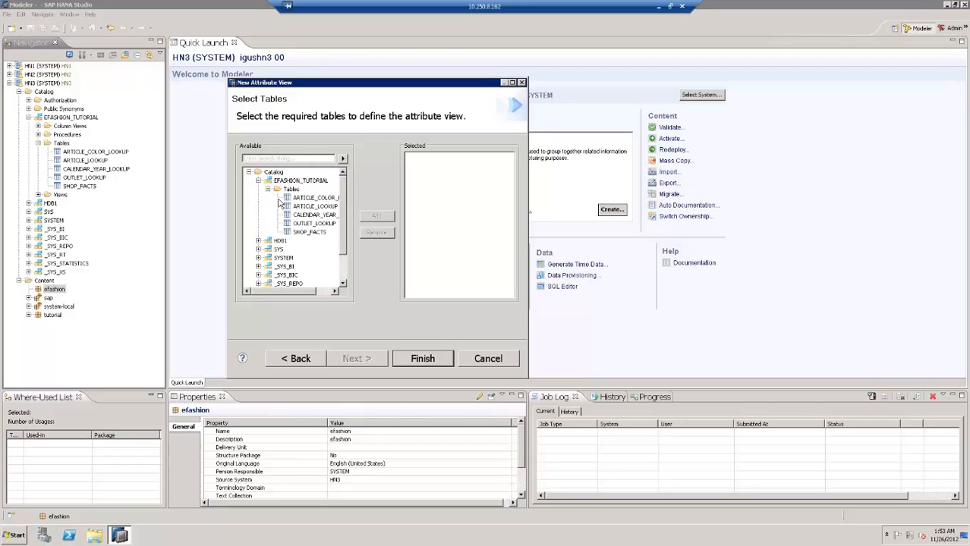
click(327, 209)
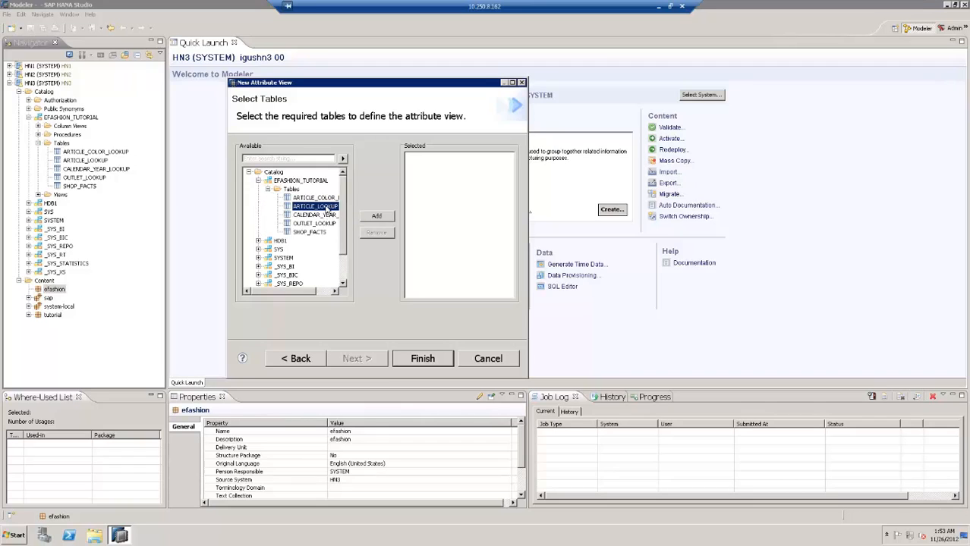
click(375, 219)
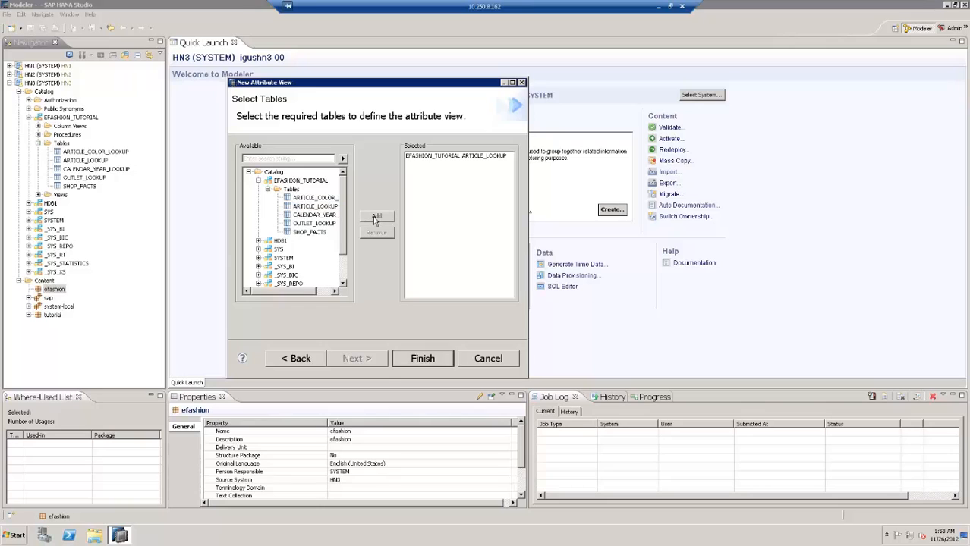
click(428, 157)
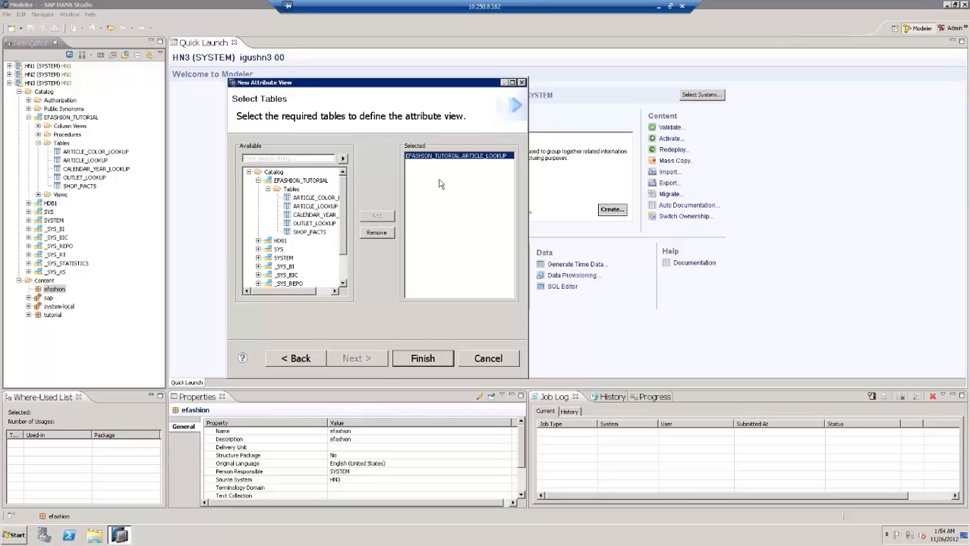
click(420, 361)
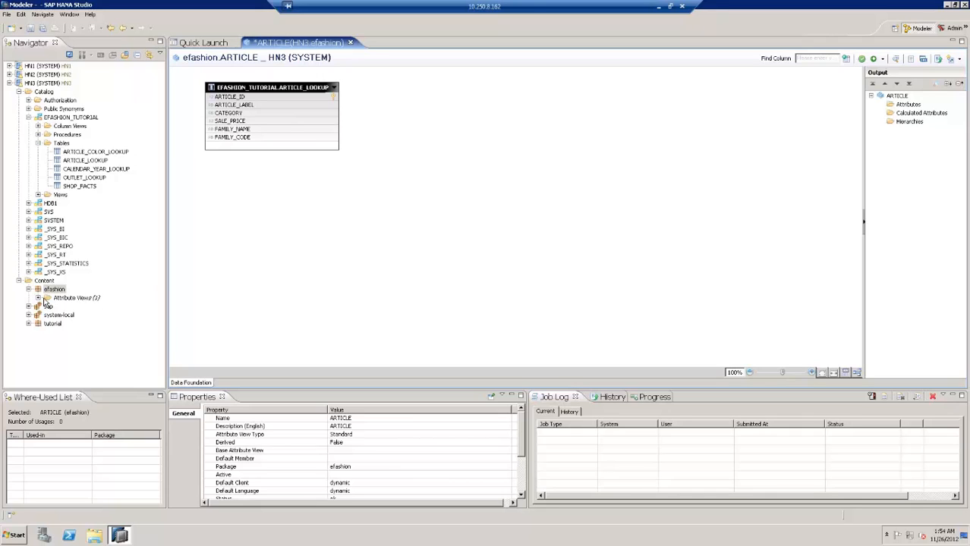
Open the ARTICLE view and review its output's Attributes, Calculated Attributes and Hierarchies groups
click(38, 298)
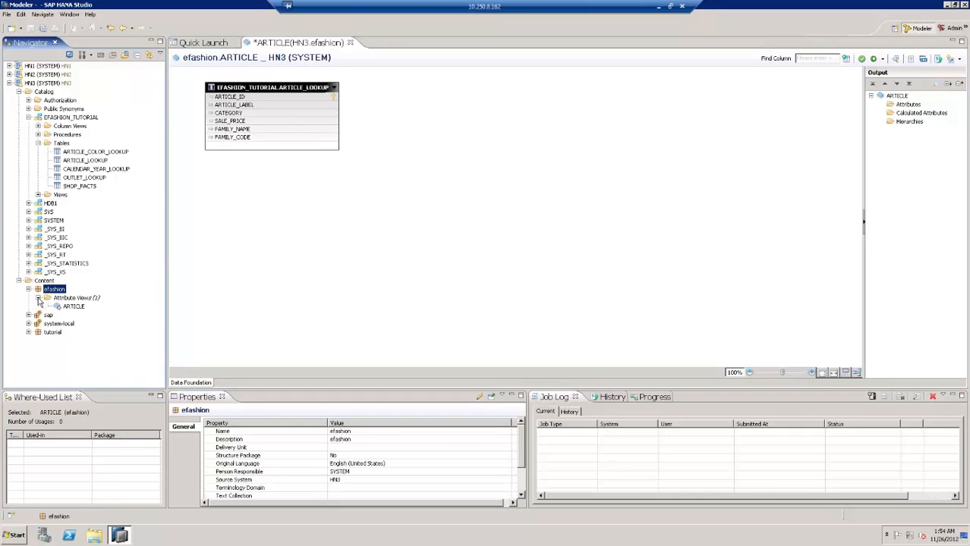
click(74, 307)
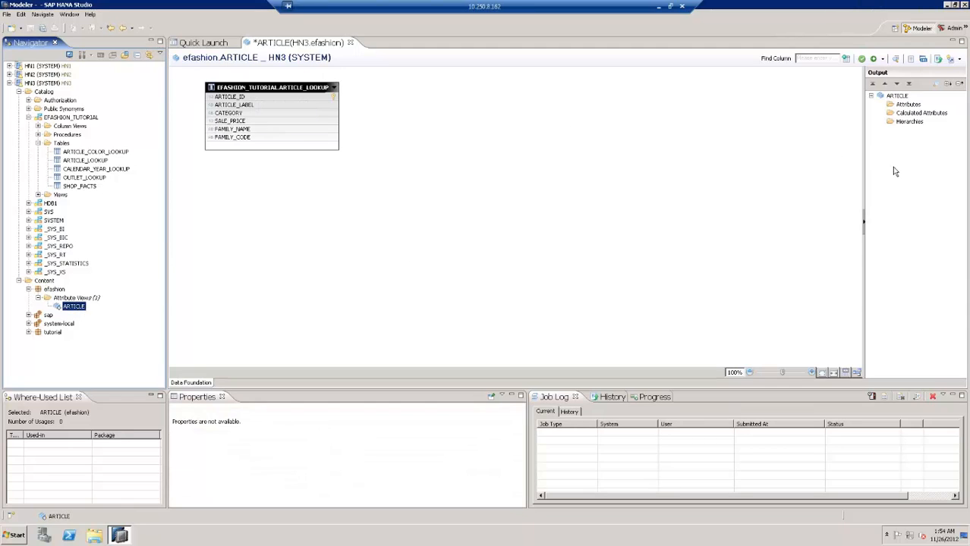
click(895, 97)
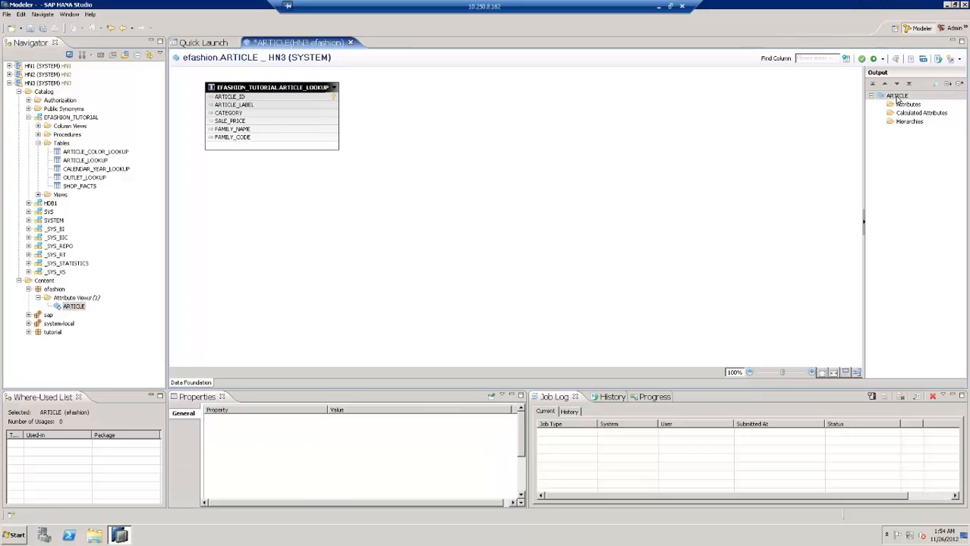
click(908, 106)
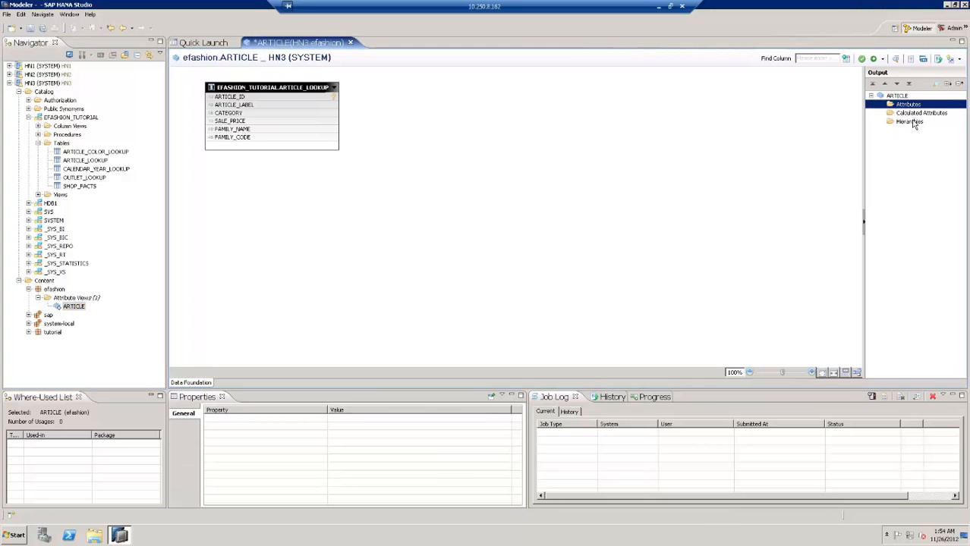
click(916, 114)
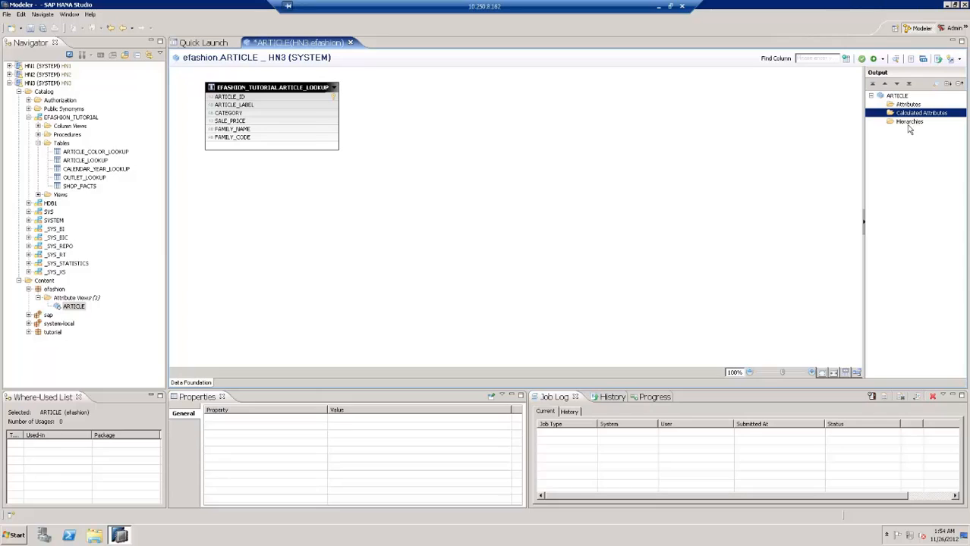
click(908, 124)
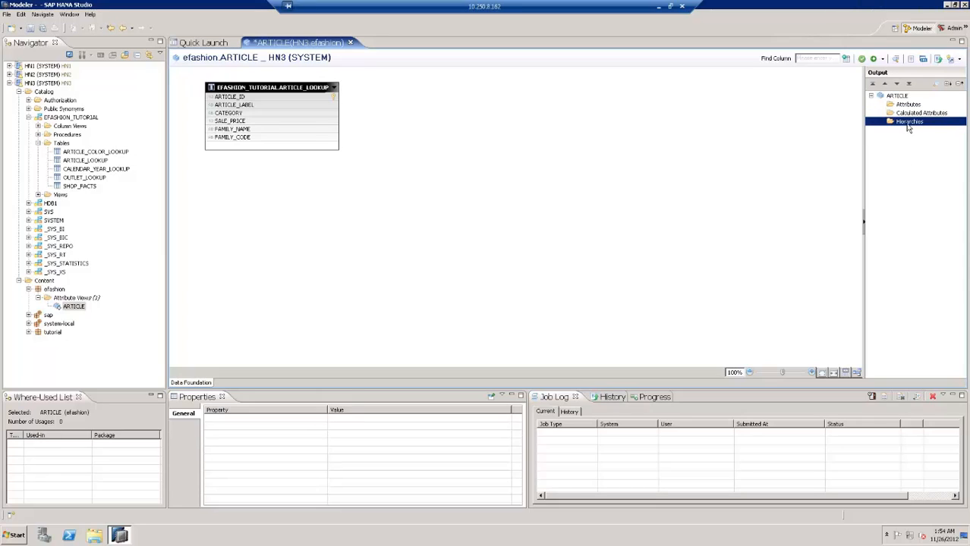
Make ARTICLE_ID the key attribute and add ARTICLE_LABEL through FAMILY_CODE as attributes
click(244, 97)
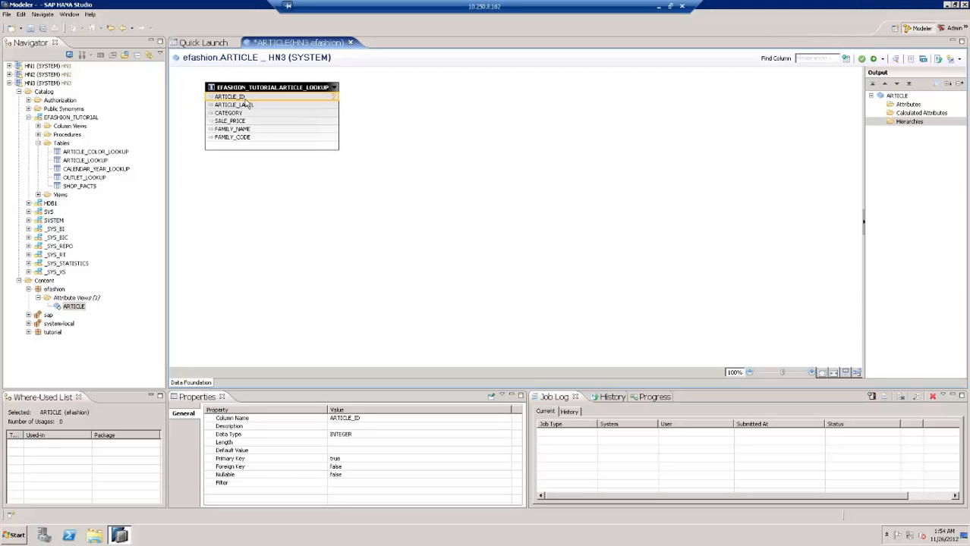
right_click(251, 98)
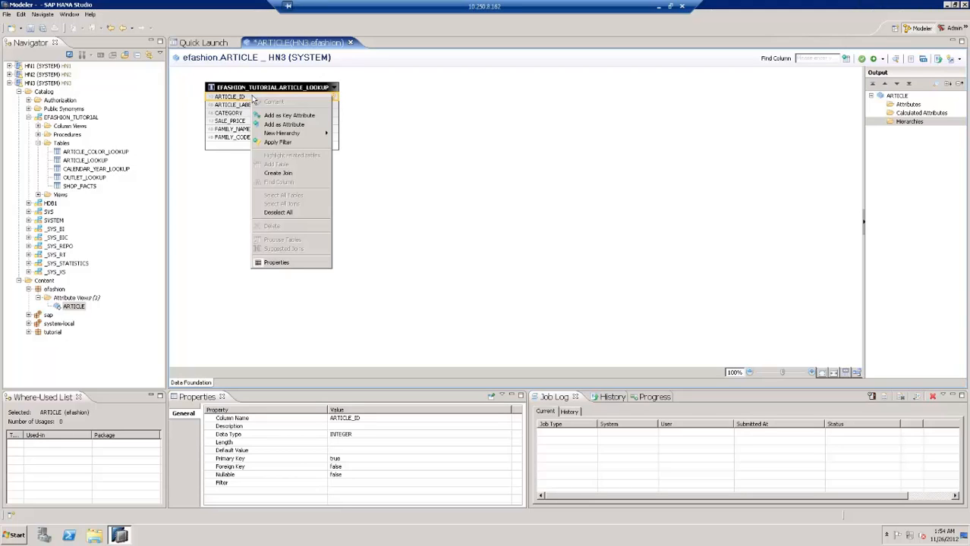
click(289, 116)
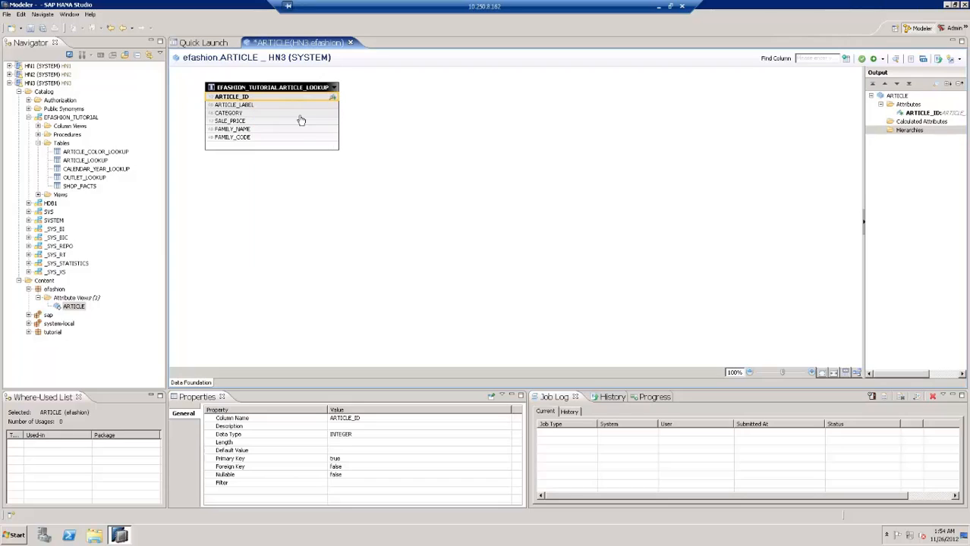
click(256, 107)
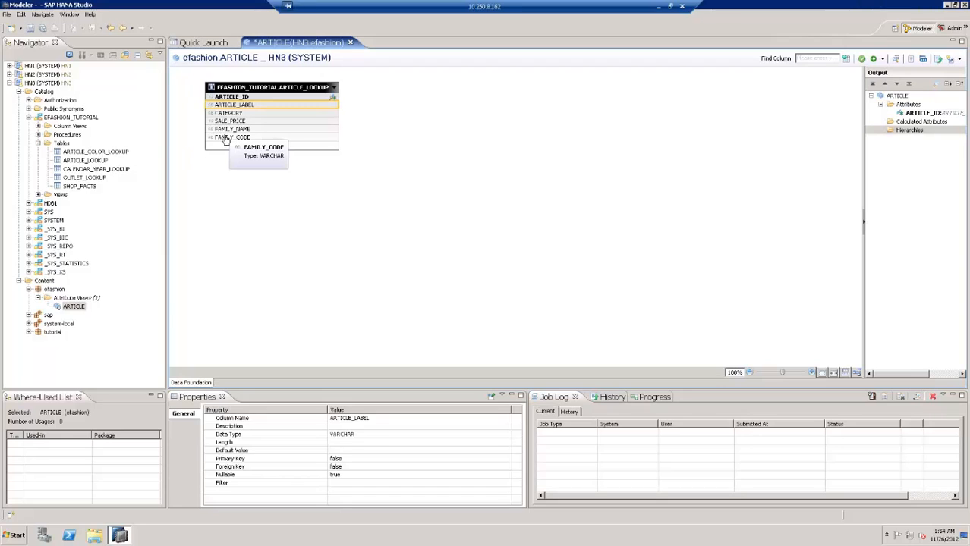
shift+click(225, 139)
right_click(243, 115)
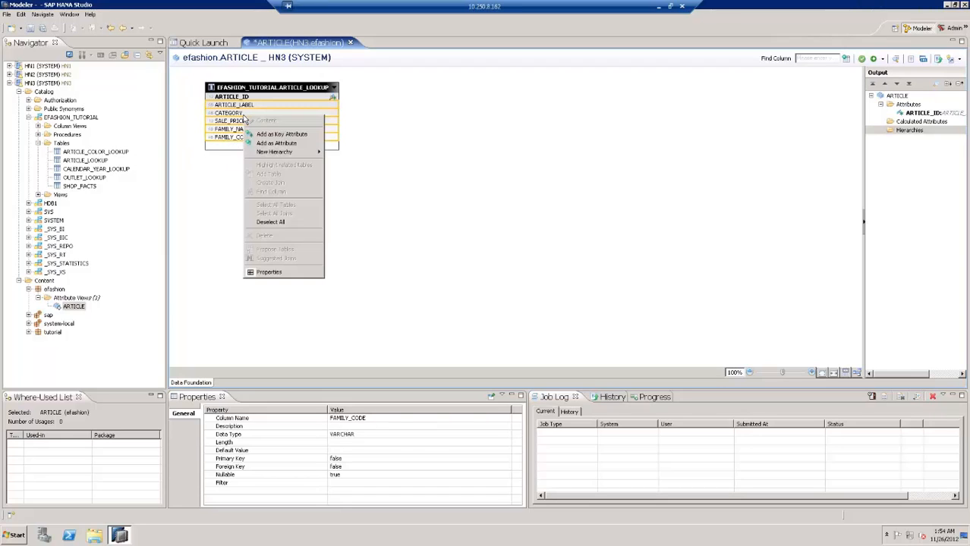
click(277, 143)
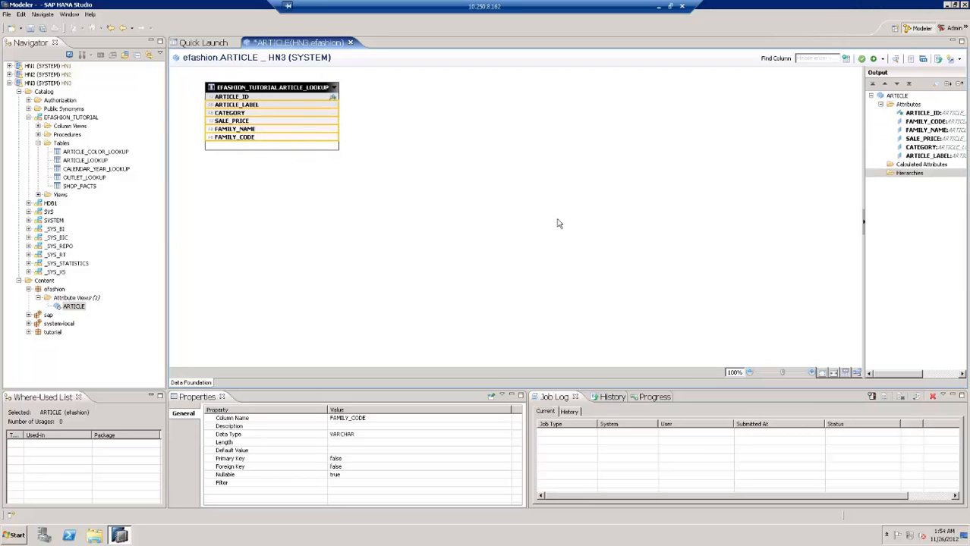
Validate, then save and activate the ARTICLE view, confirming success in the Job Log
click(862, 60)
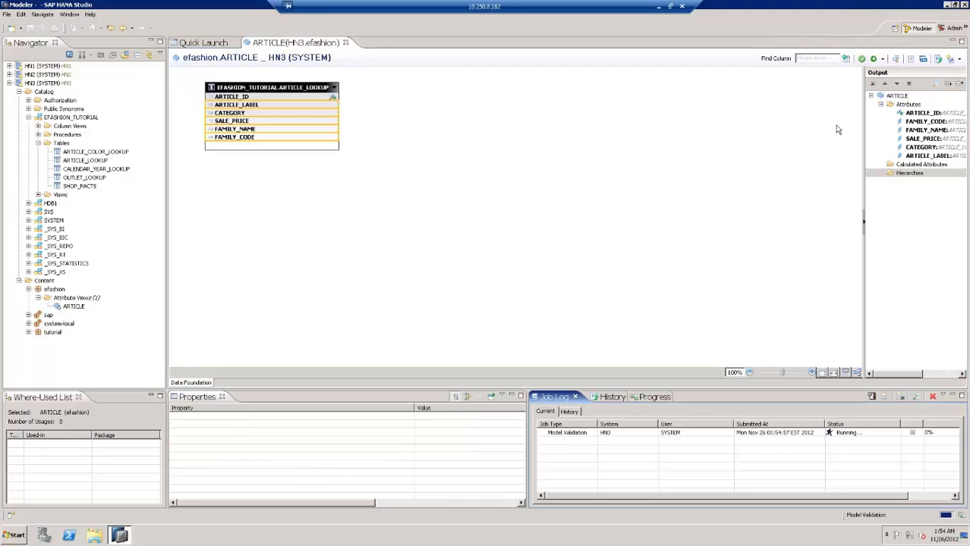
click(842, 434)
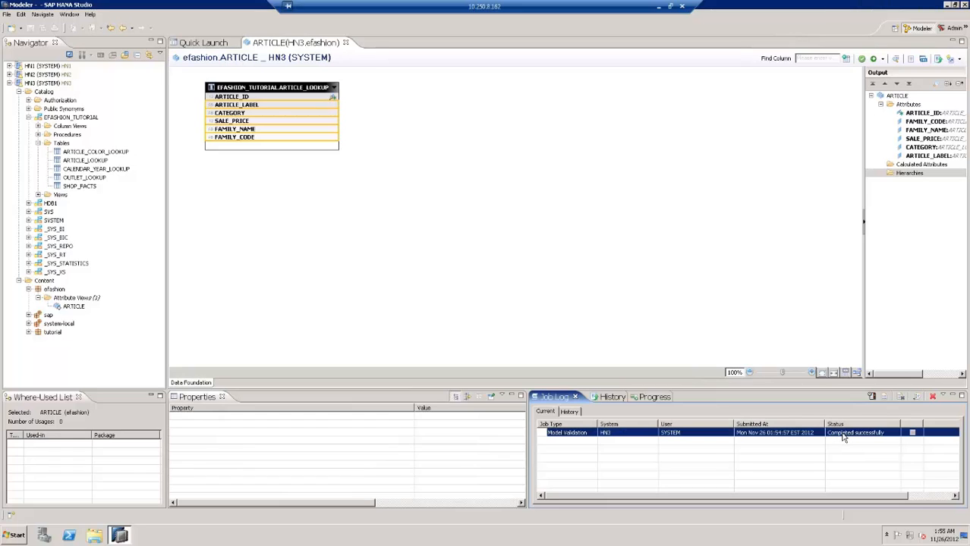
click(874, 60)
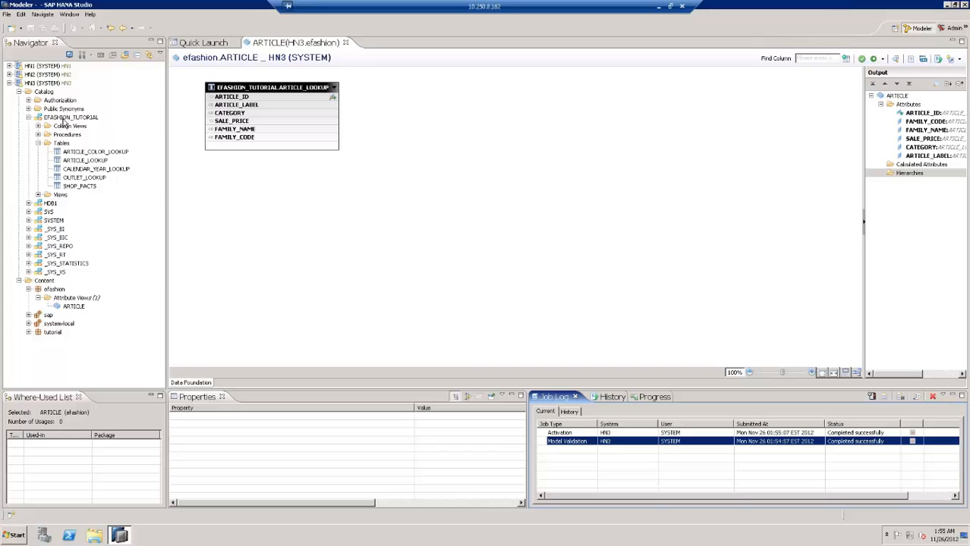
click(66, 119)
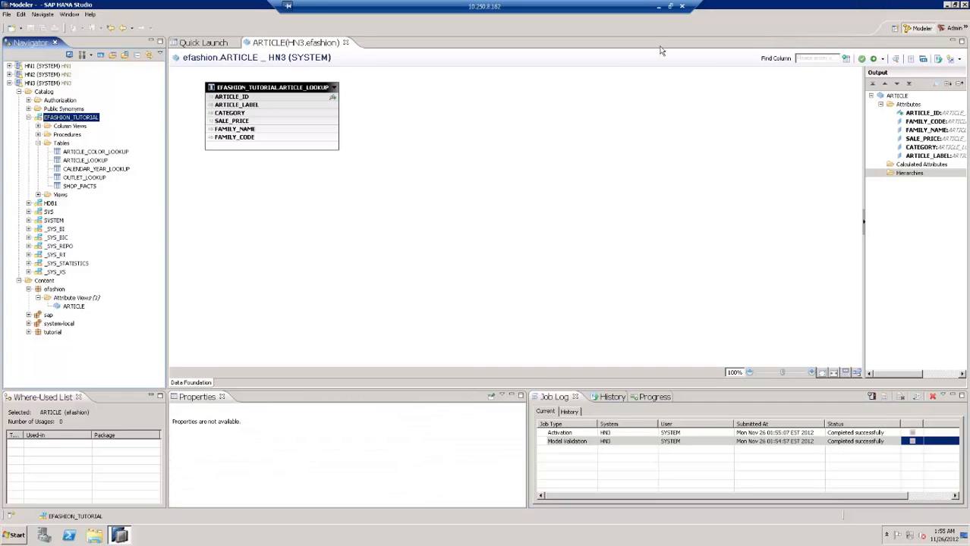
click(658, 7)
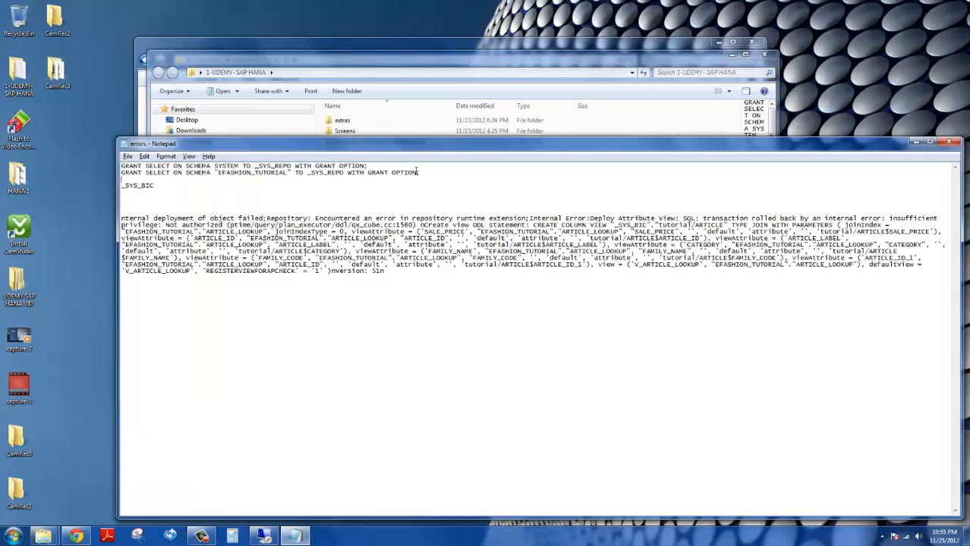
drag(418, 172, 69, 165)
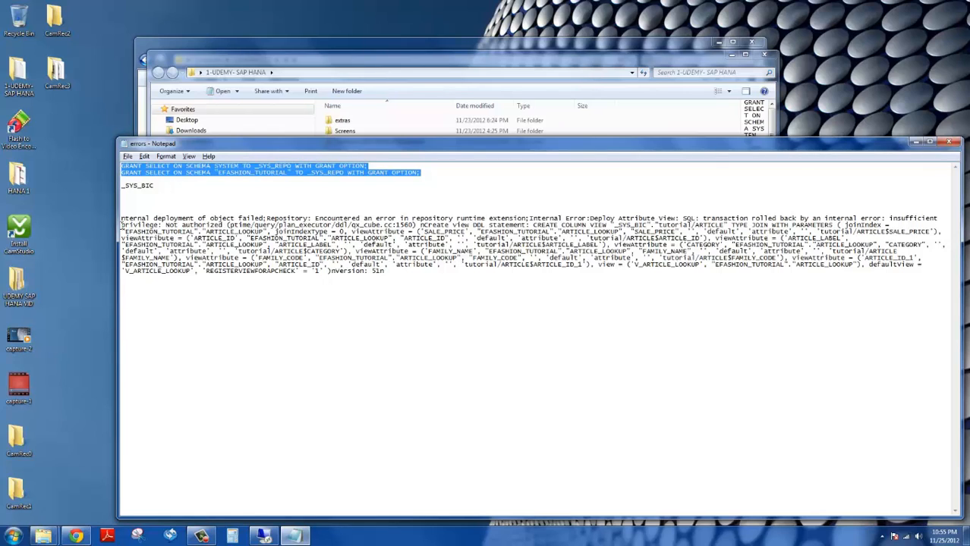
drag(888, 217, 607, 226)
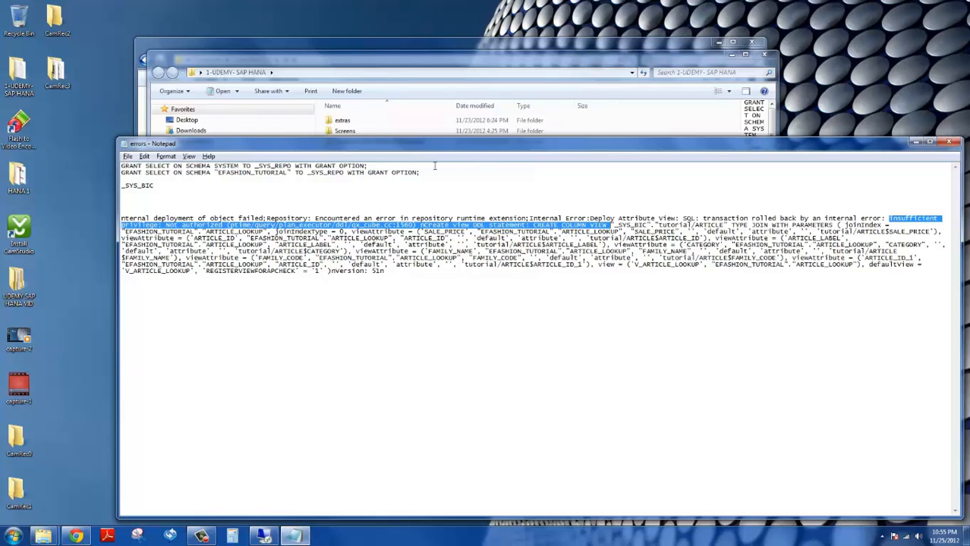
drag(425, 173, 118, 172)
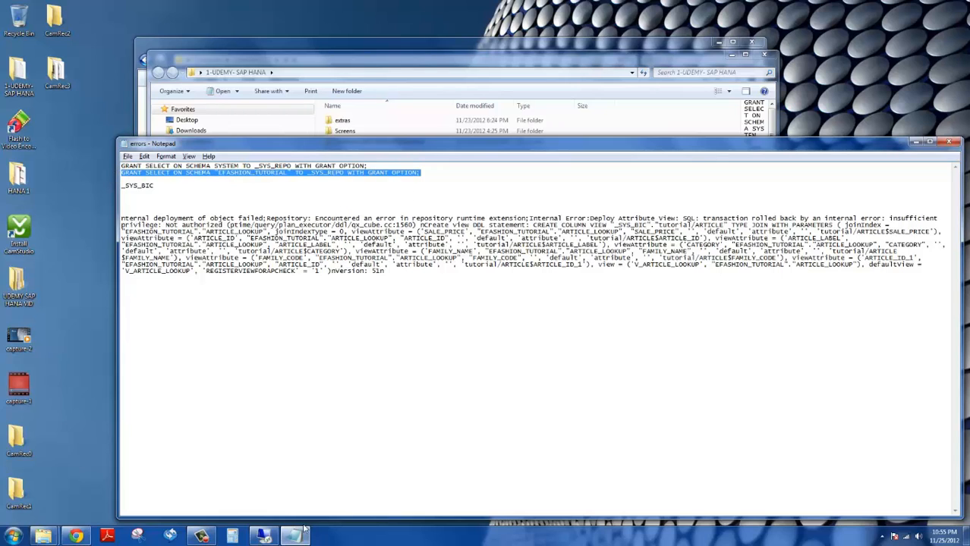
click(264, 536)
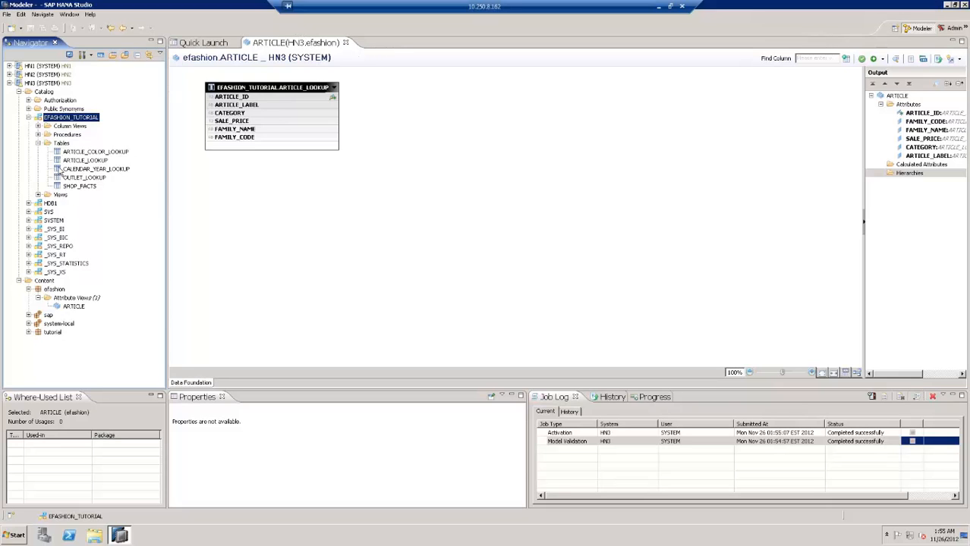
Open a SQL editor on EFASHION_TUTORIAL and paste both GRANT SELECT ... TO _SYS_REPO statements from Notepad
right_click(73, 120)
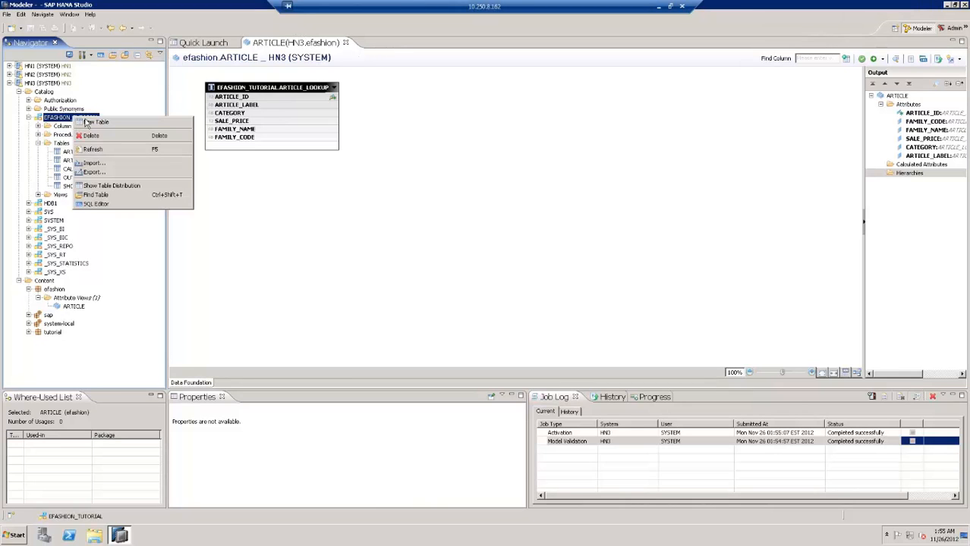
click(95, 204)
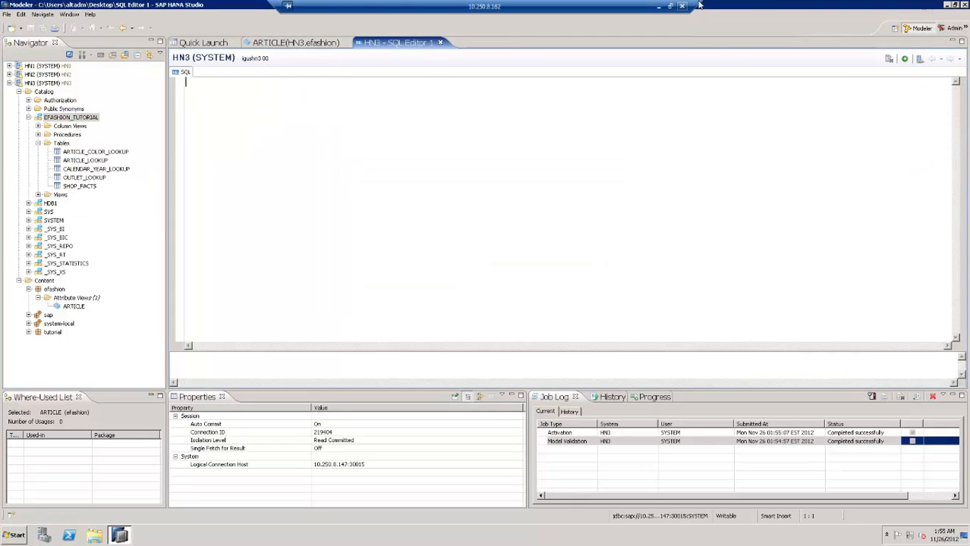
click(660, 10)
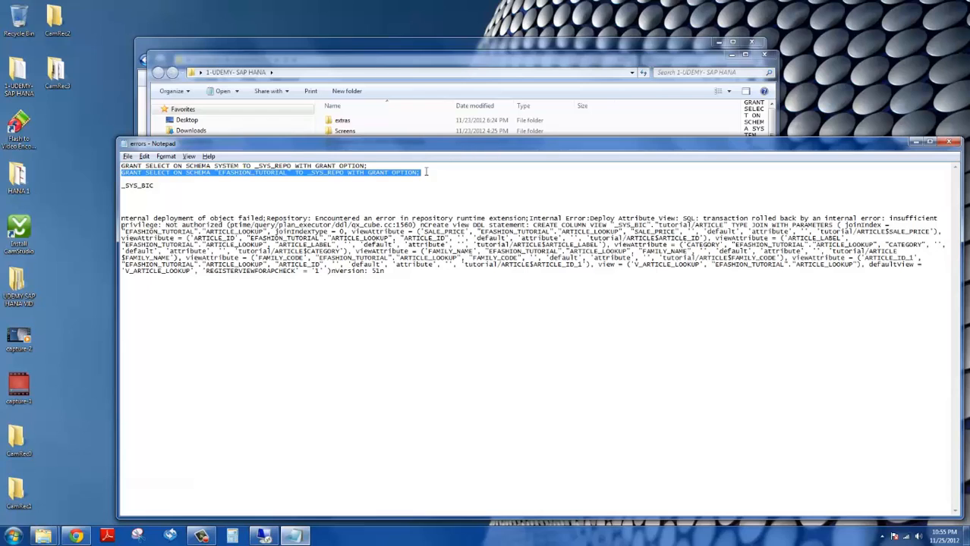
drag(426, 173, 121, 158)
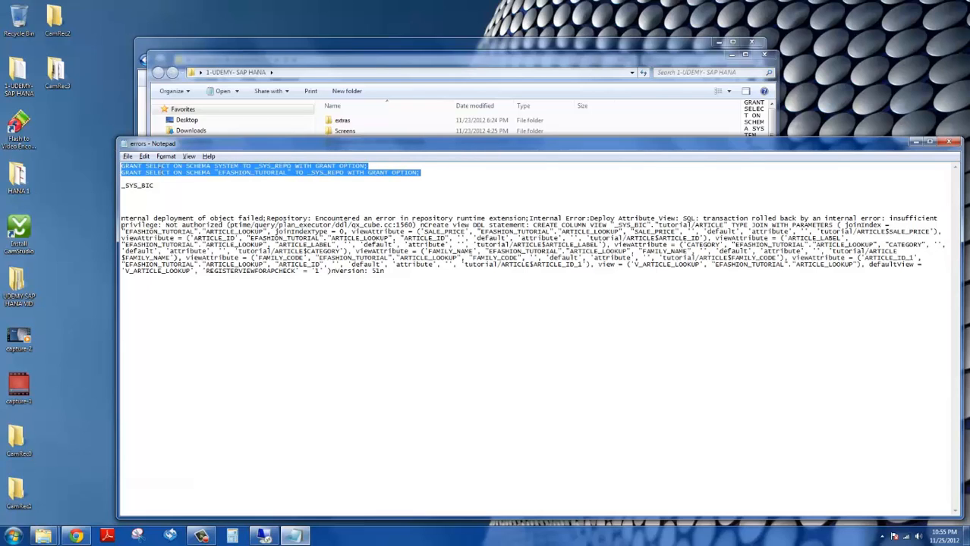
right_click(159, 169)
click(188, 205)
click(263, 536)
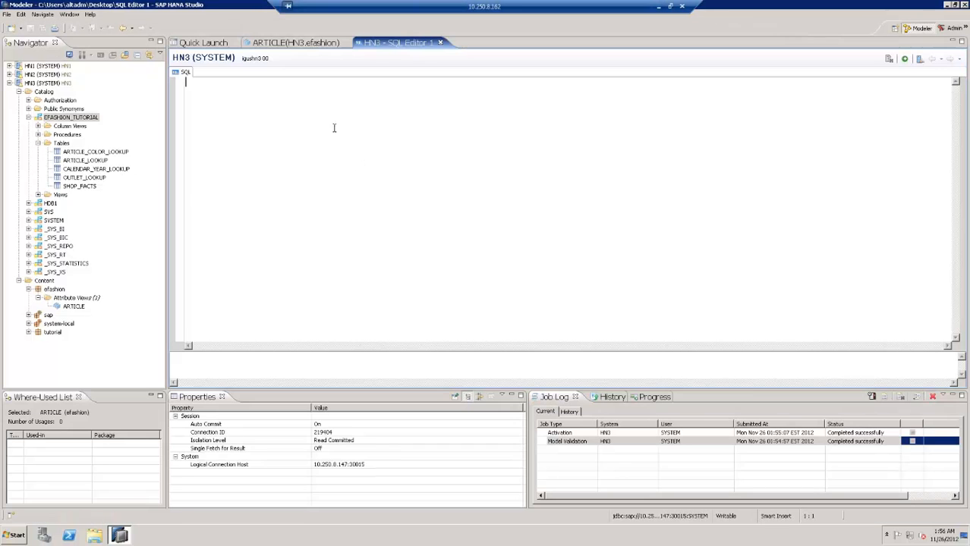
right_click(263, 88)
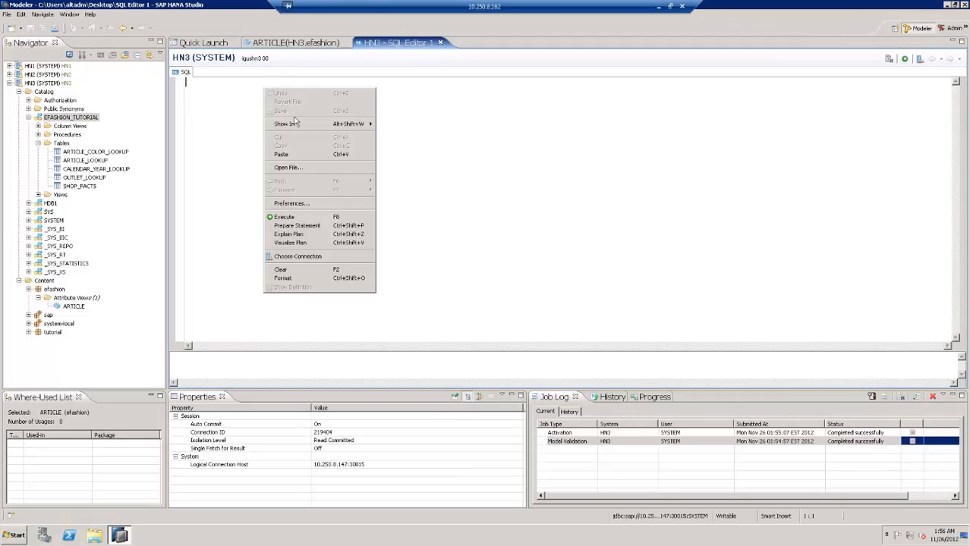
click(285, 155)
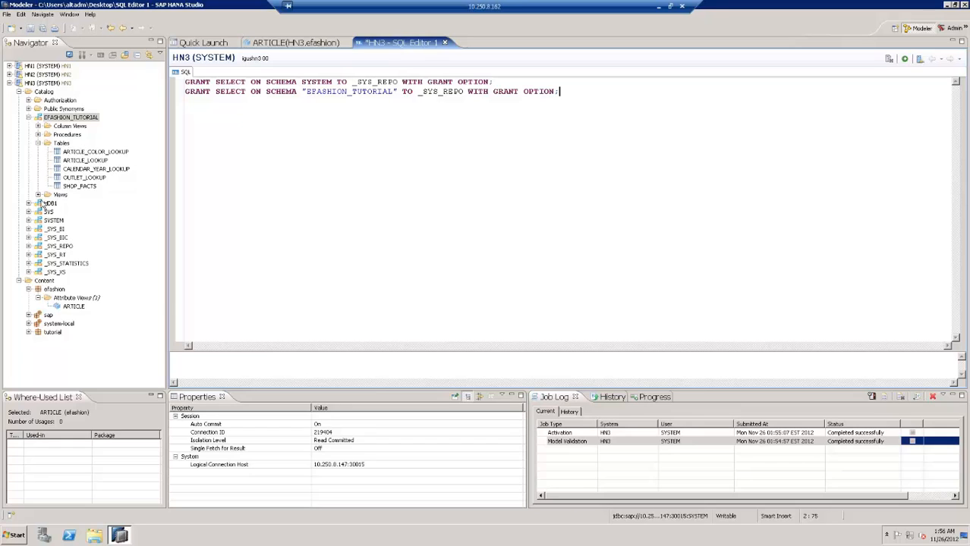
Locate _SYS_REPO under Catalog > Authorization > Users and execute both GRANT statements
click(53, 221)
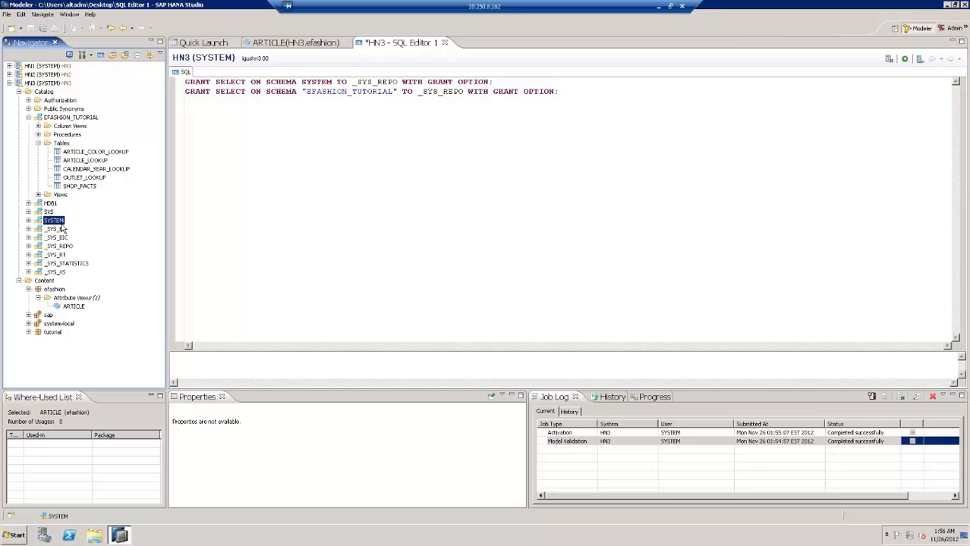
click(28, 100)
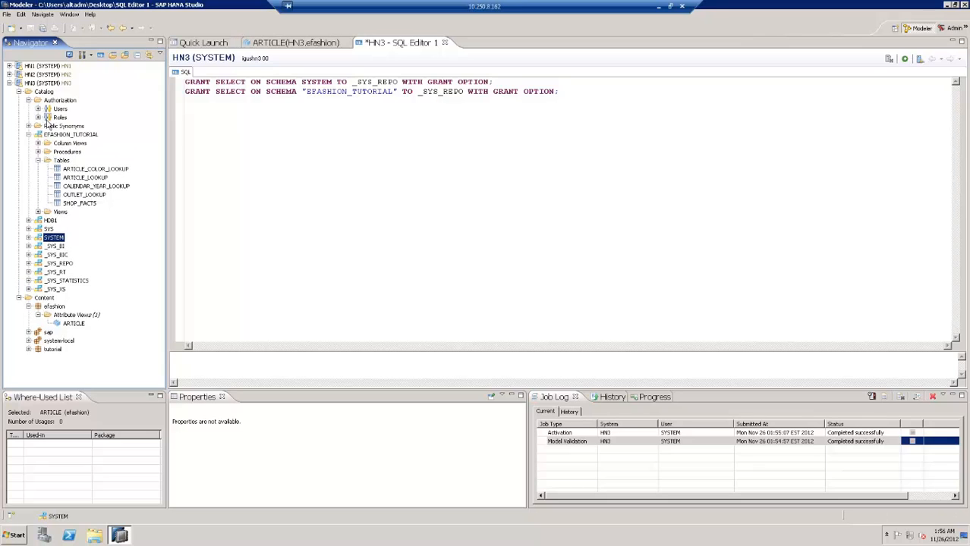
click(38, 109)
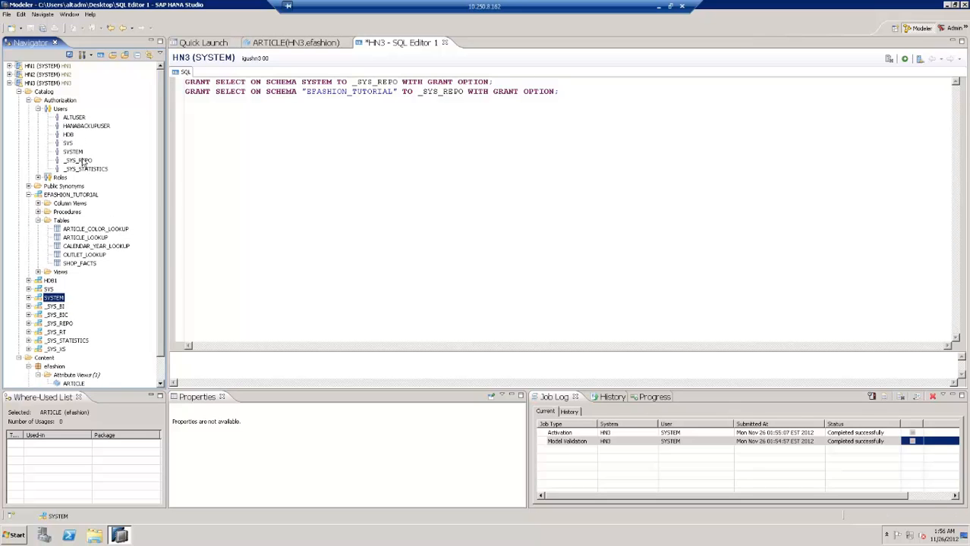
click(83, 161)
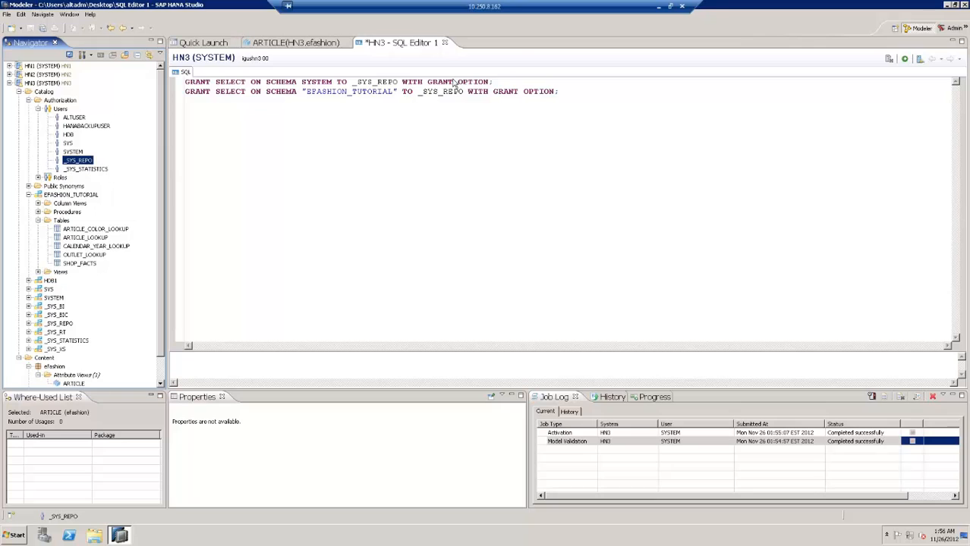
click(496, 81)
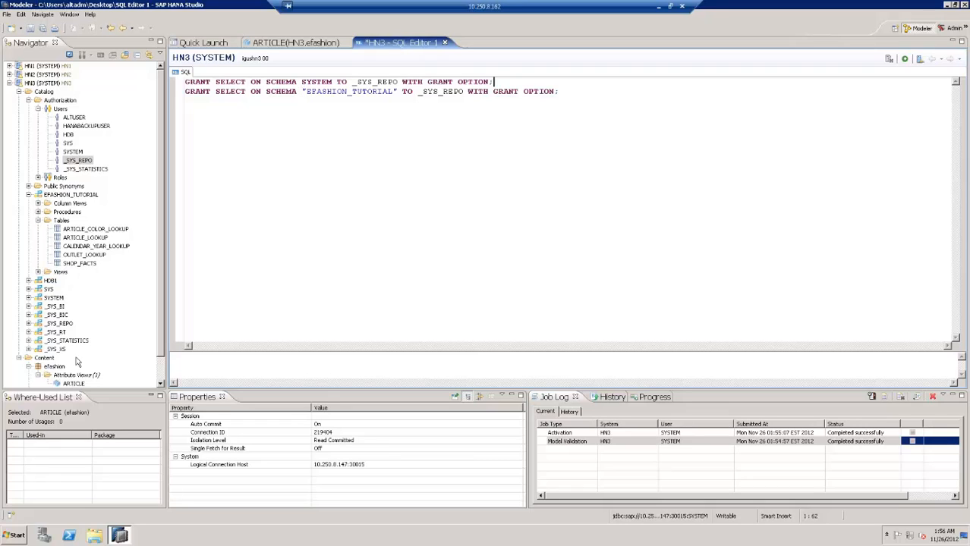
click(160, 382)
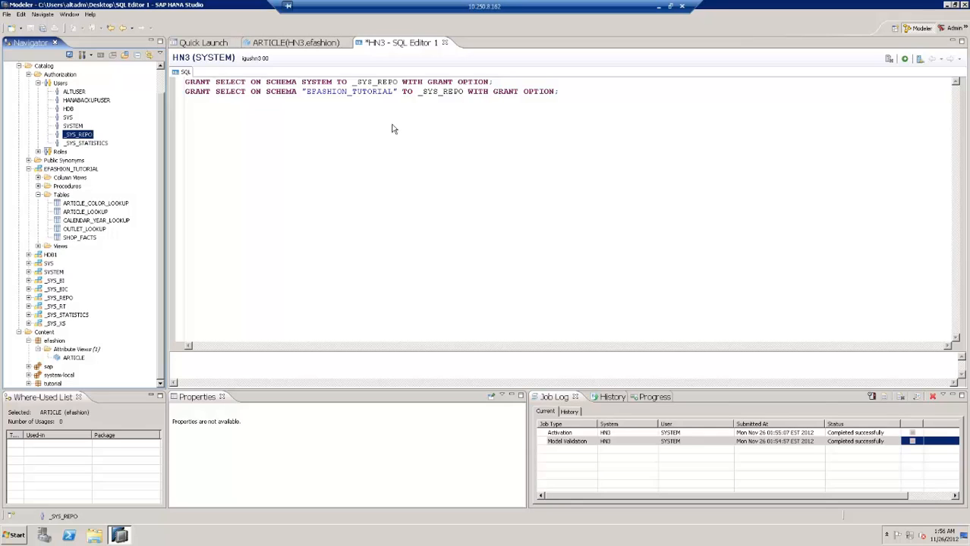
click(906, 61)
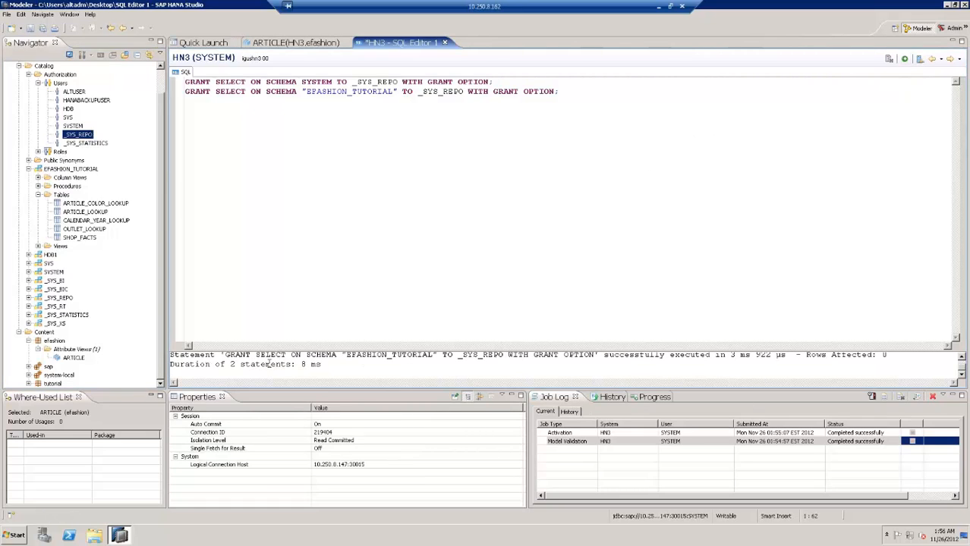
Close the SQL editor without saving and review the ARTICLE view's six output attributes
click(444, 43)
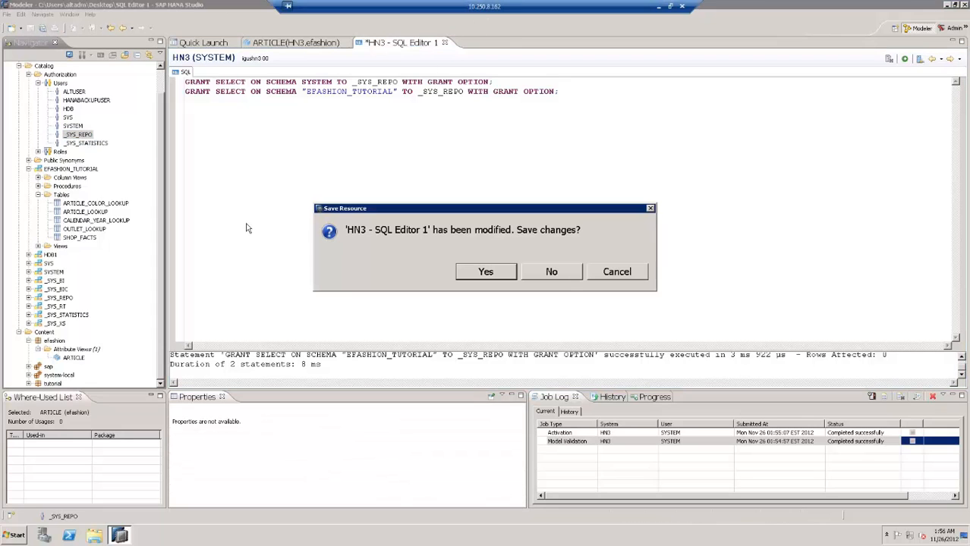
click(552, 271)
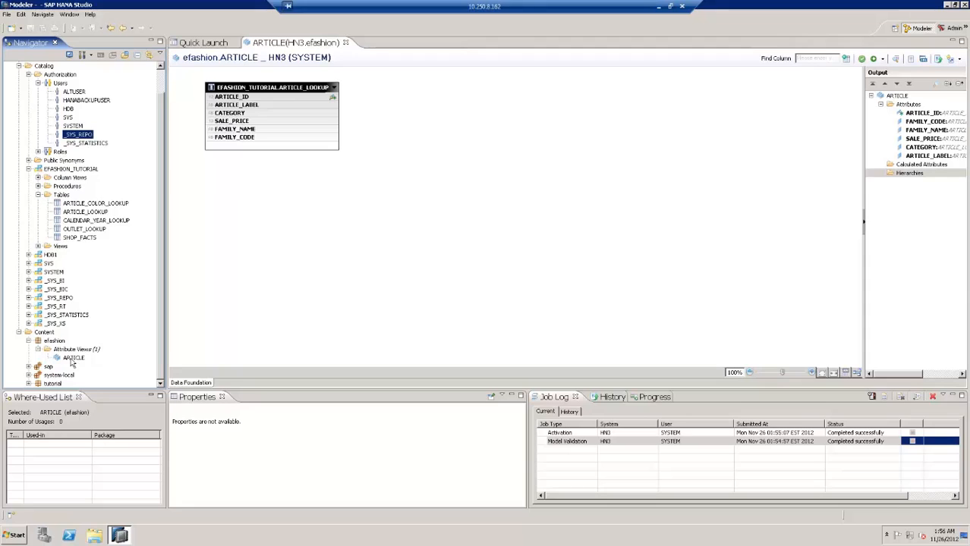
click(73, 358)
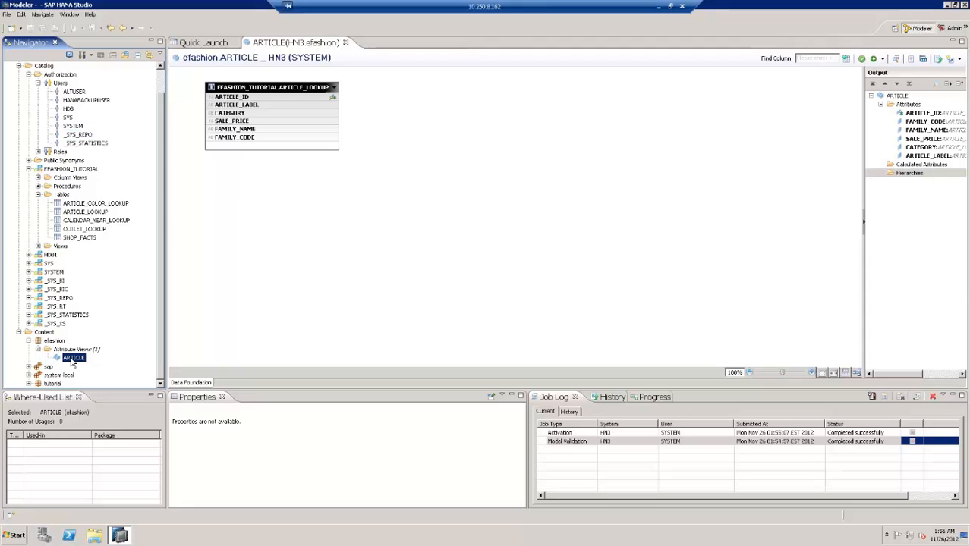
click(918, 113)
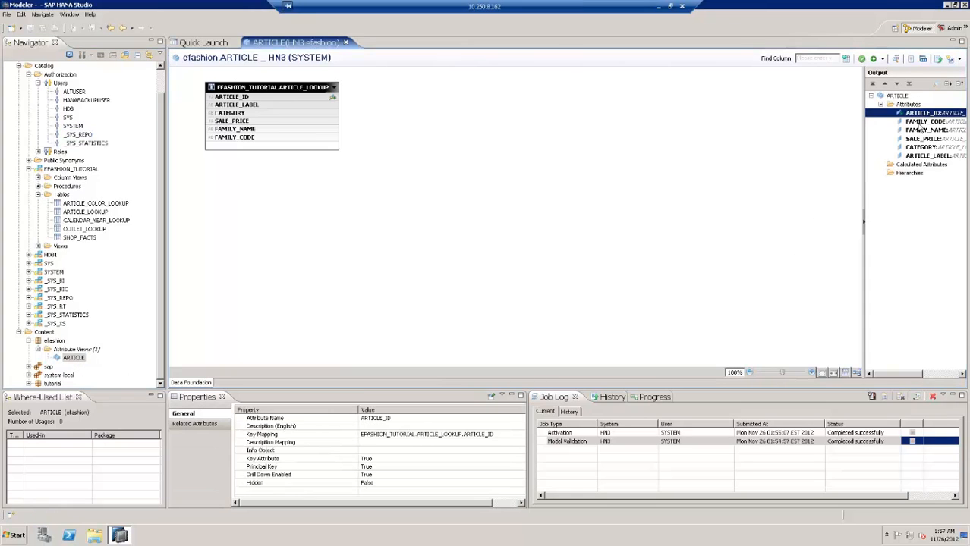
click(919, 121)
click(921, 130)
click(921, 139)
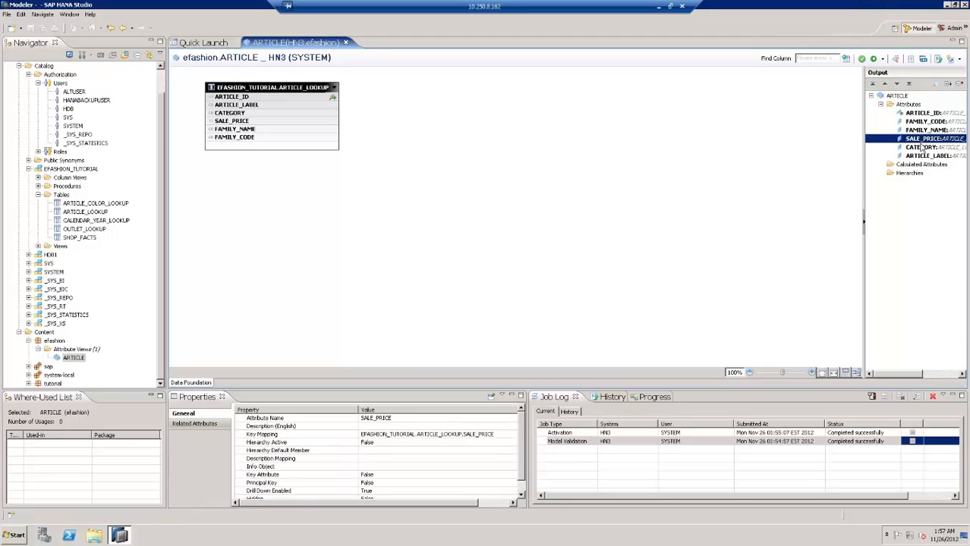
click(921, 147)
click(924, 157)
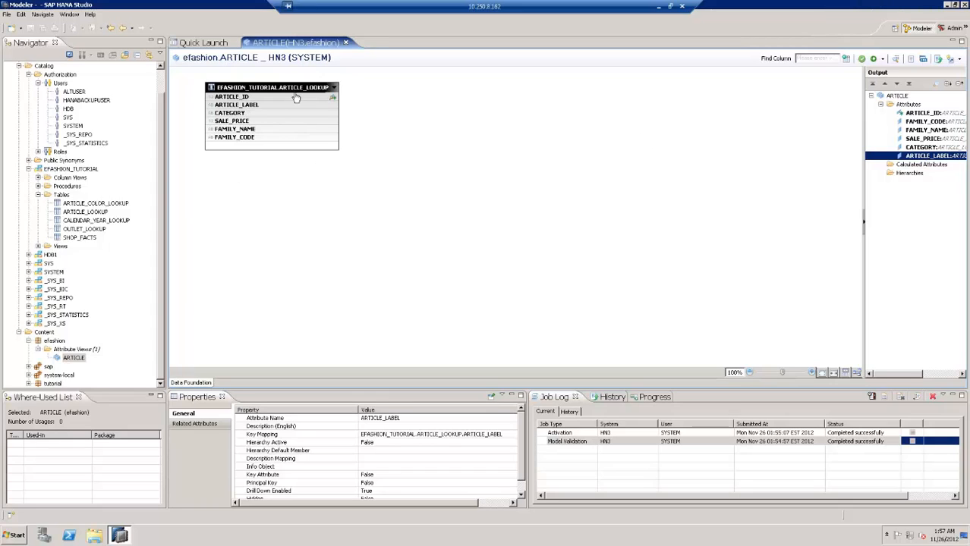
Open Data Preview for the ARTICLE view and scroll through the 200 retrieved rows
click(74, 358)
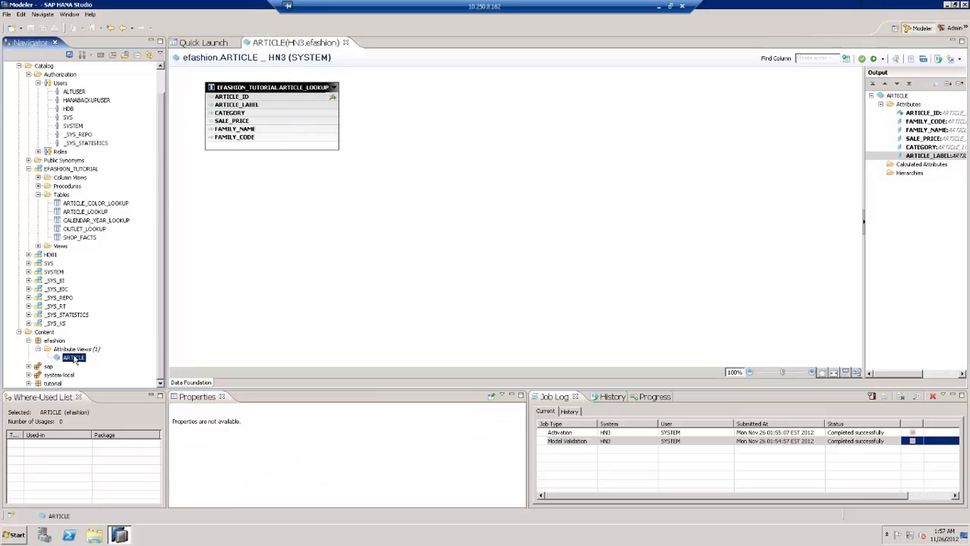
right_click(74, 359)
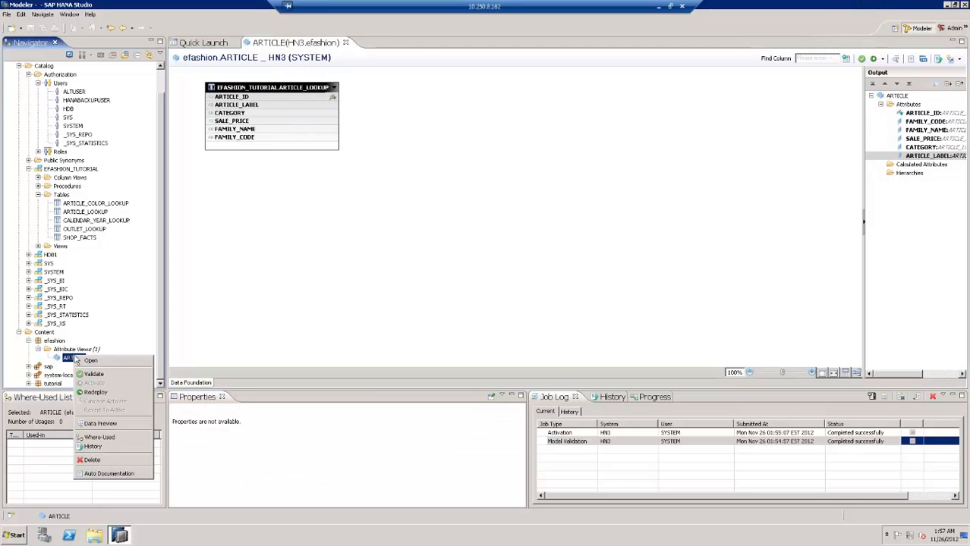
click(106, 424)
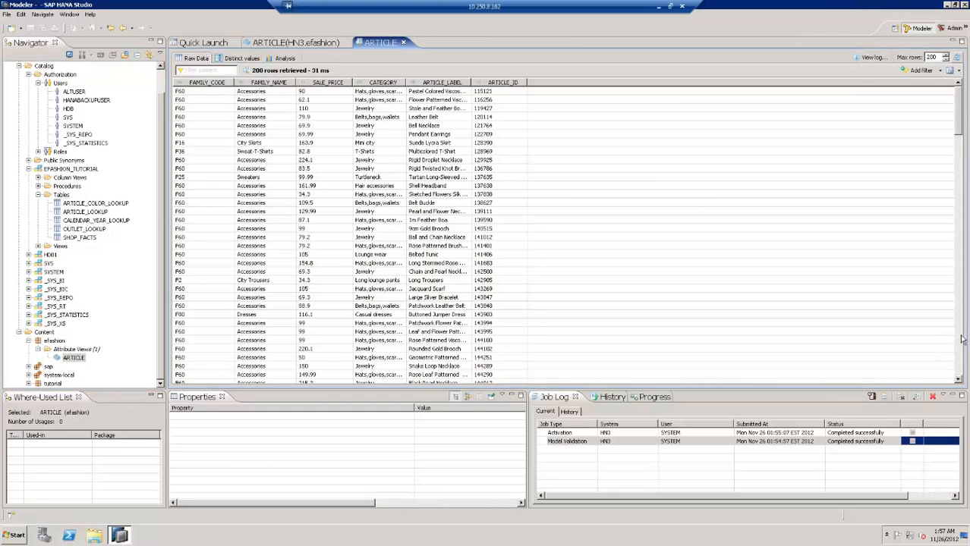
click(959, 363)
click(959, 364)
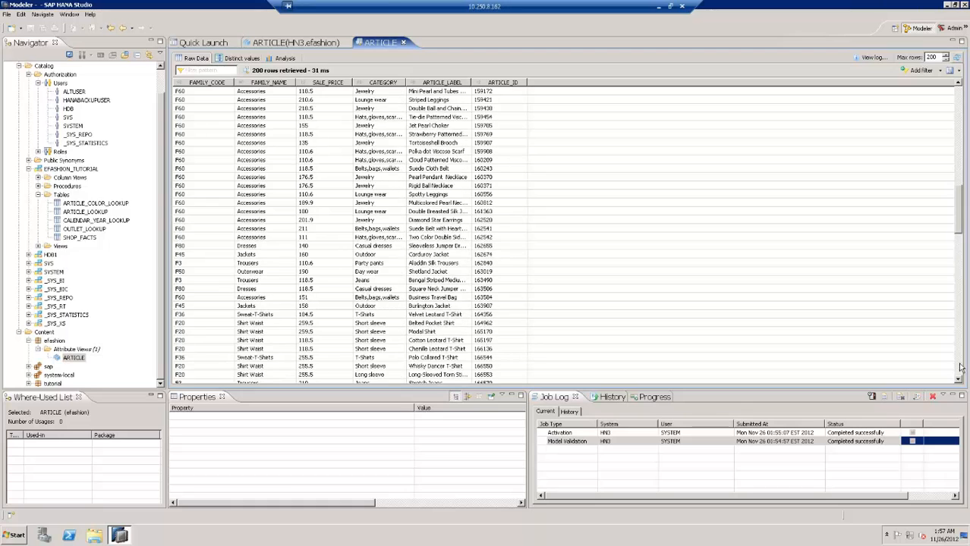
click(960, 363)
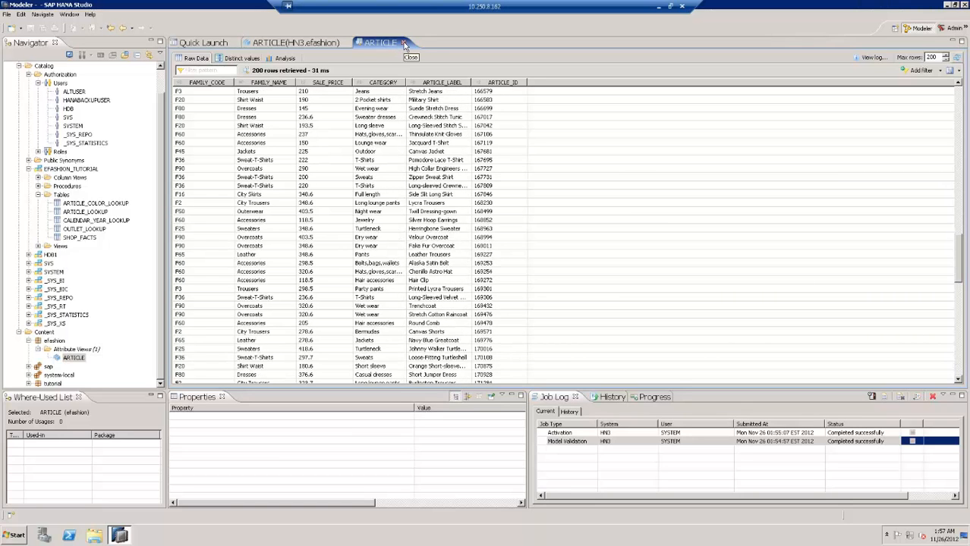
click(657, 6)
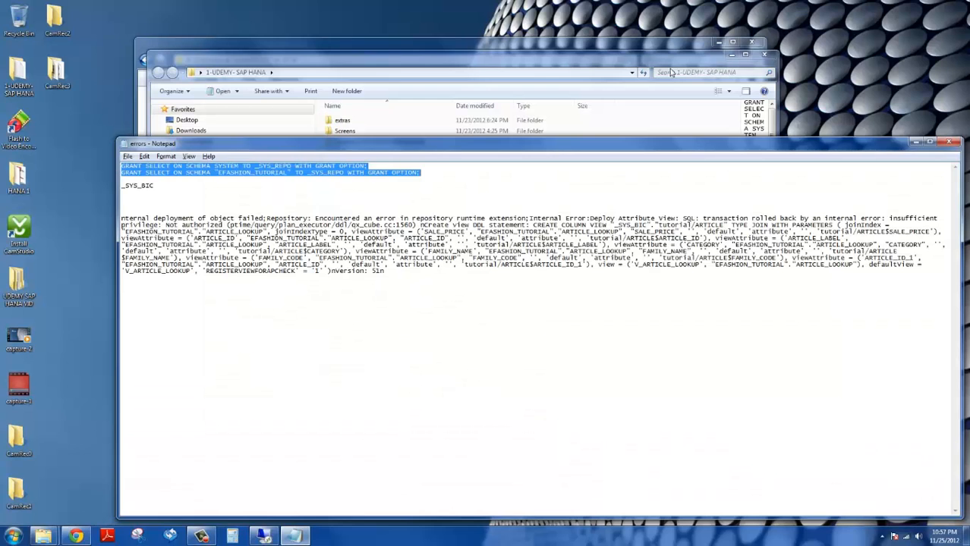